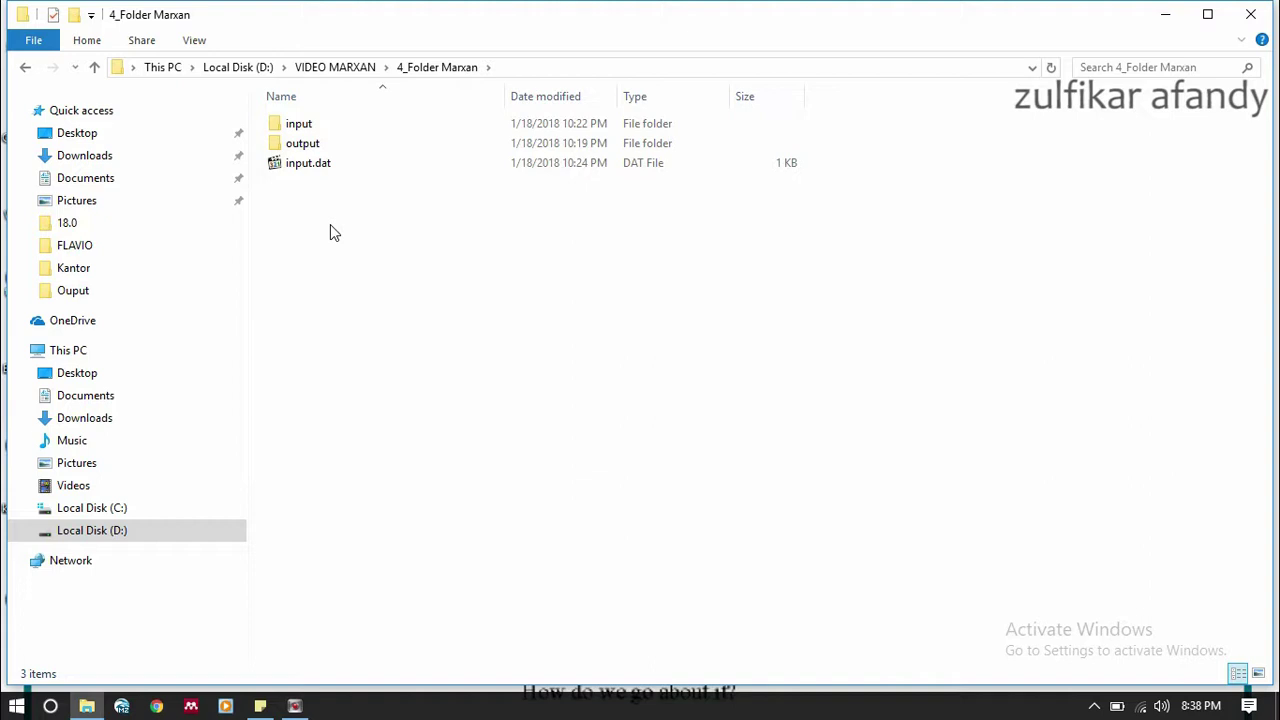
- Create a new folder named pu inside 4_Folder Marxan
right_click(330, 227)
mouse_move(570, 490)
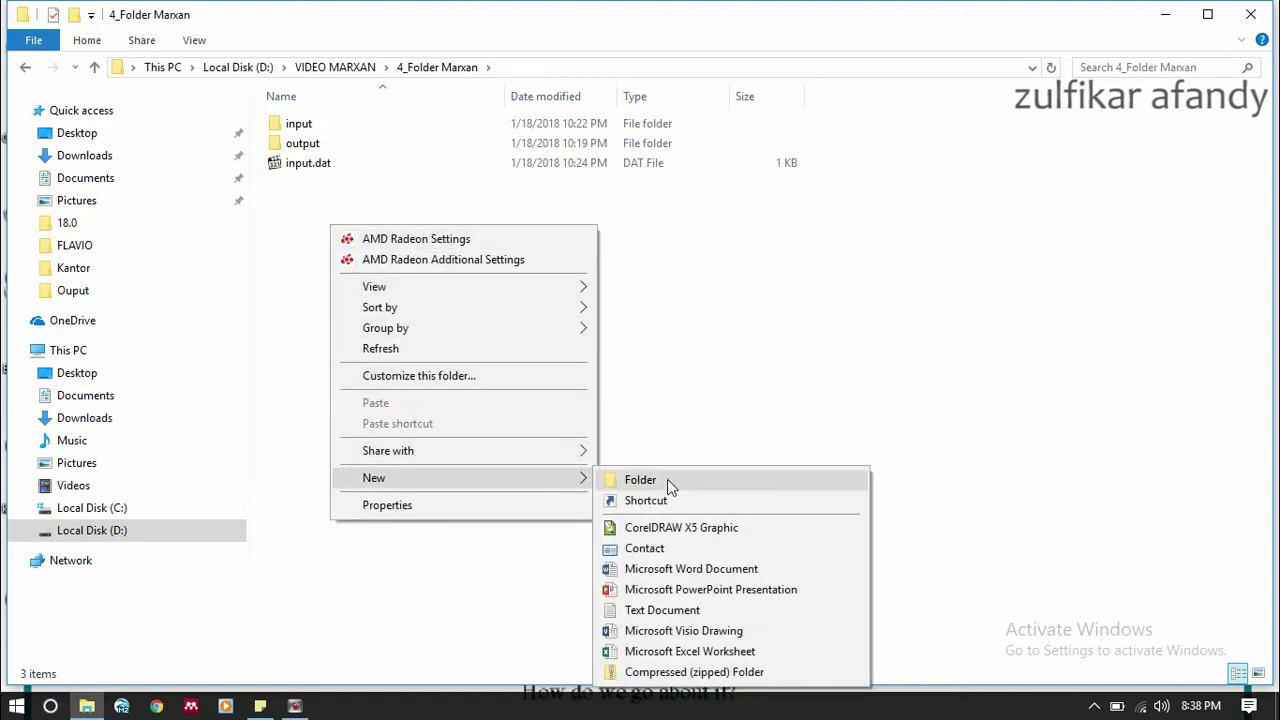
click(667, 483)
text(pu)
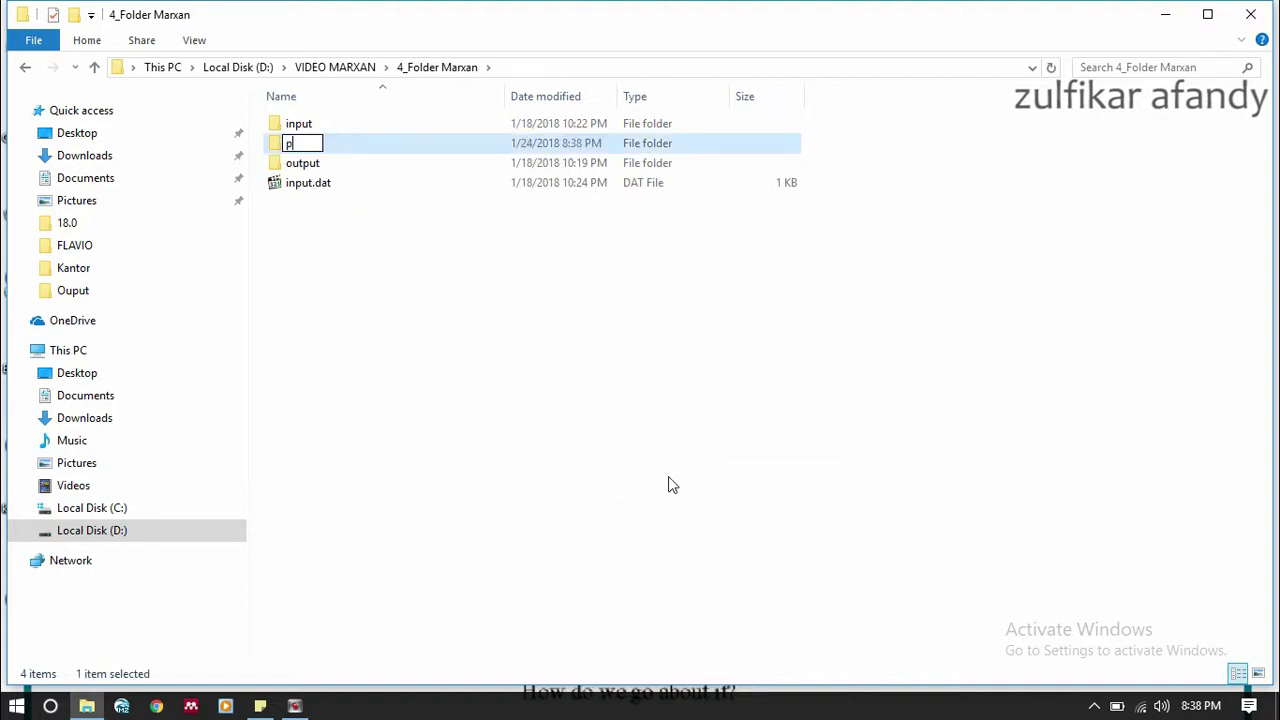
click(672, 485)
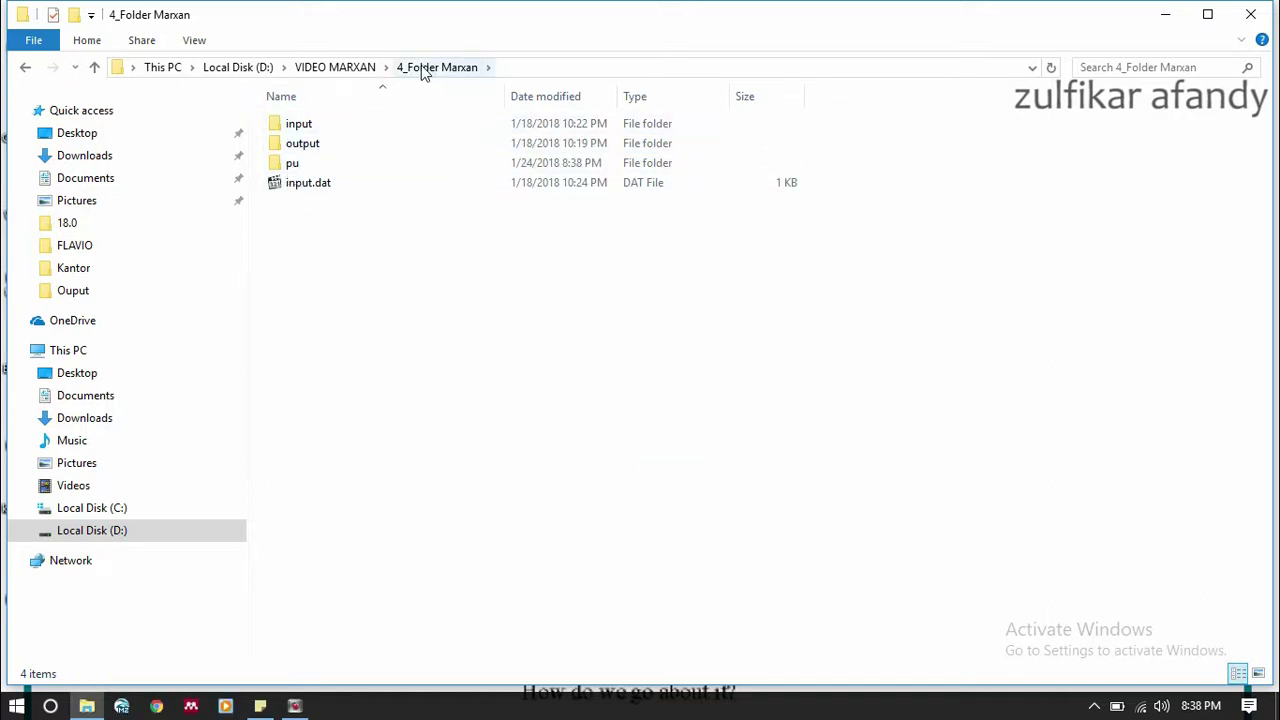
- Copy the five PU_TWP KAPOPOSANG_500 shapefile components from 1_PLANNING UNIT into the pu folder of 4_Folder Marxan, and return to the parent folder
click(370, 67)
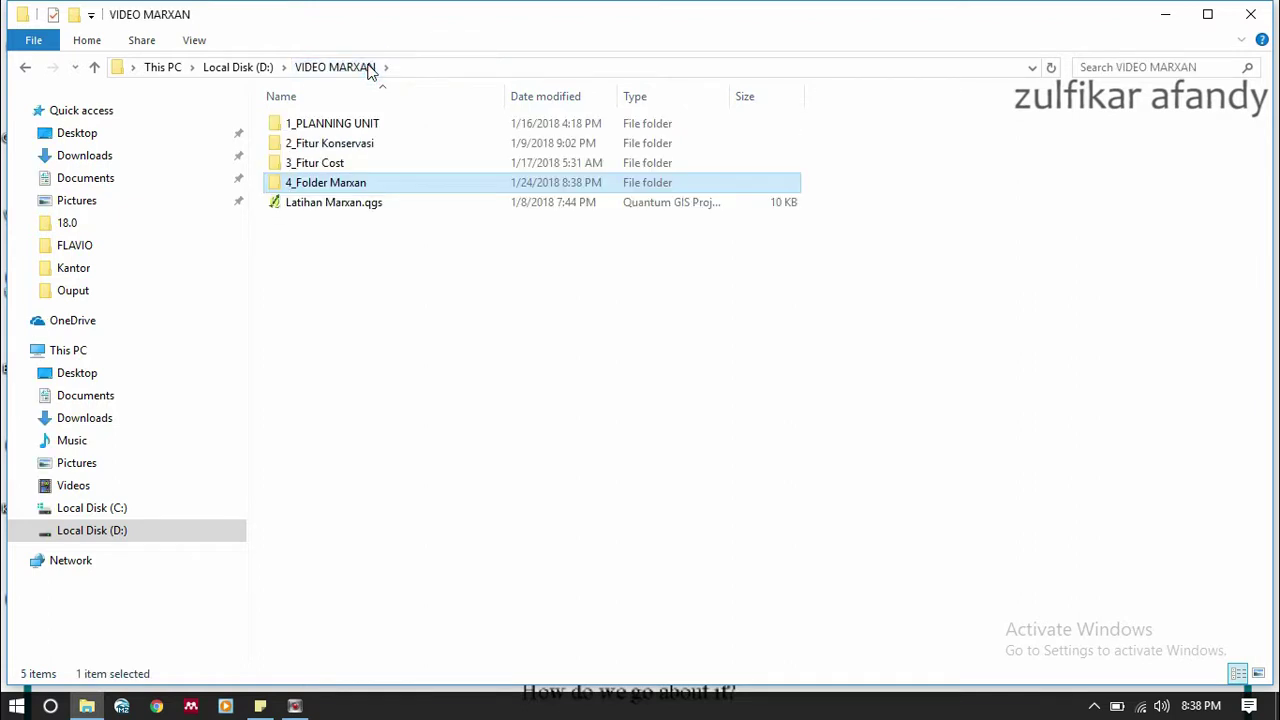
double_click(337, 123)
drag(472, 298, 296, 172)
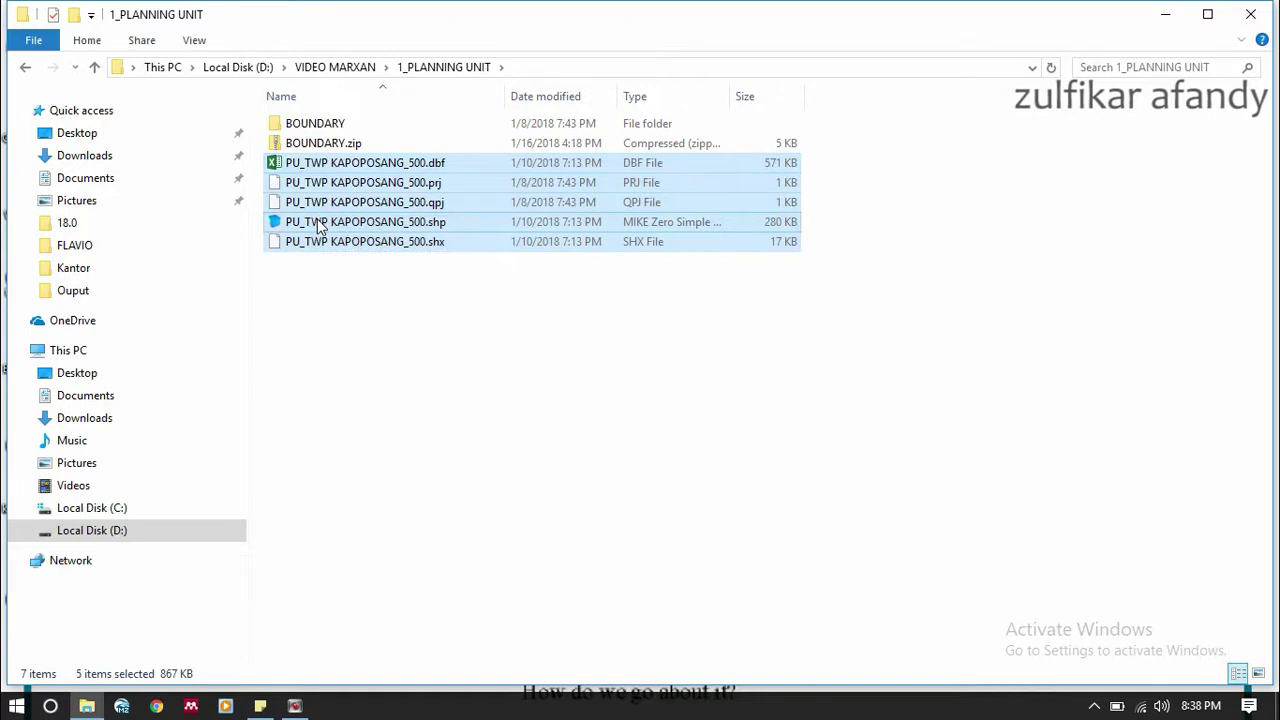
click(352, 67)
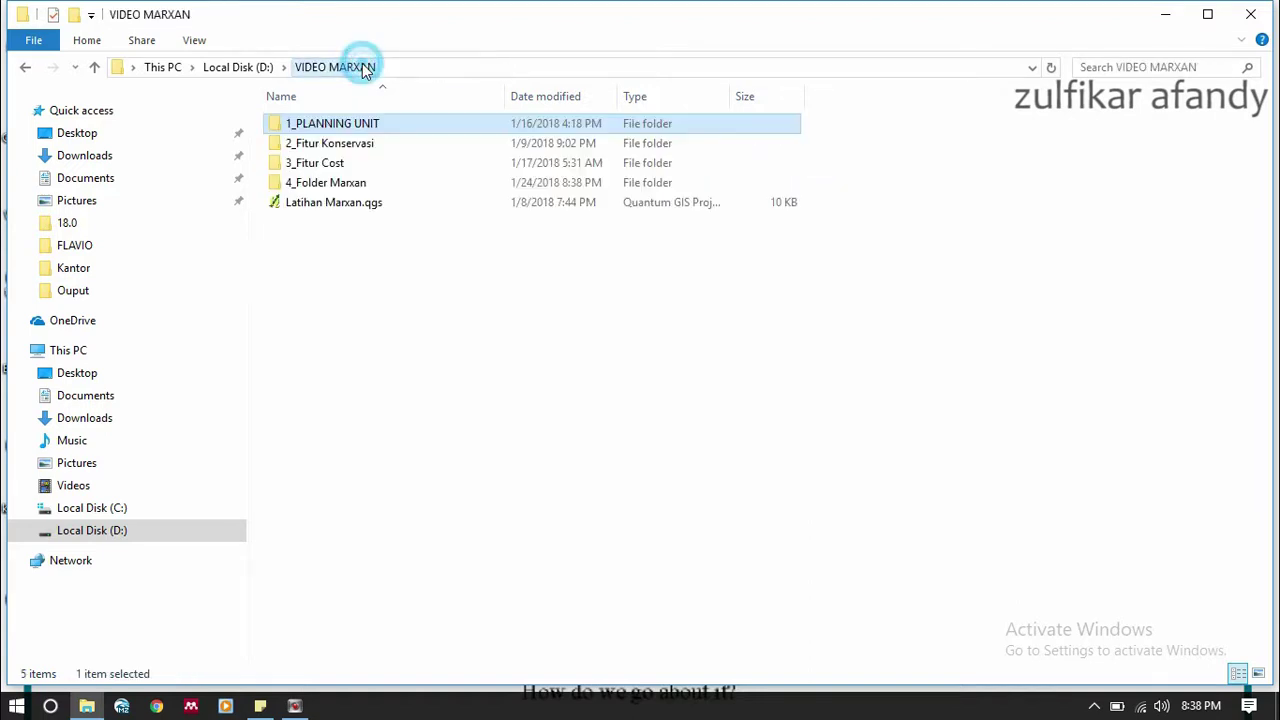
double_click(335, 184)
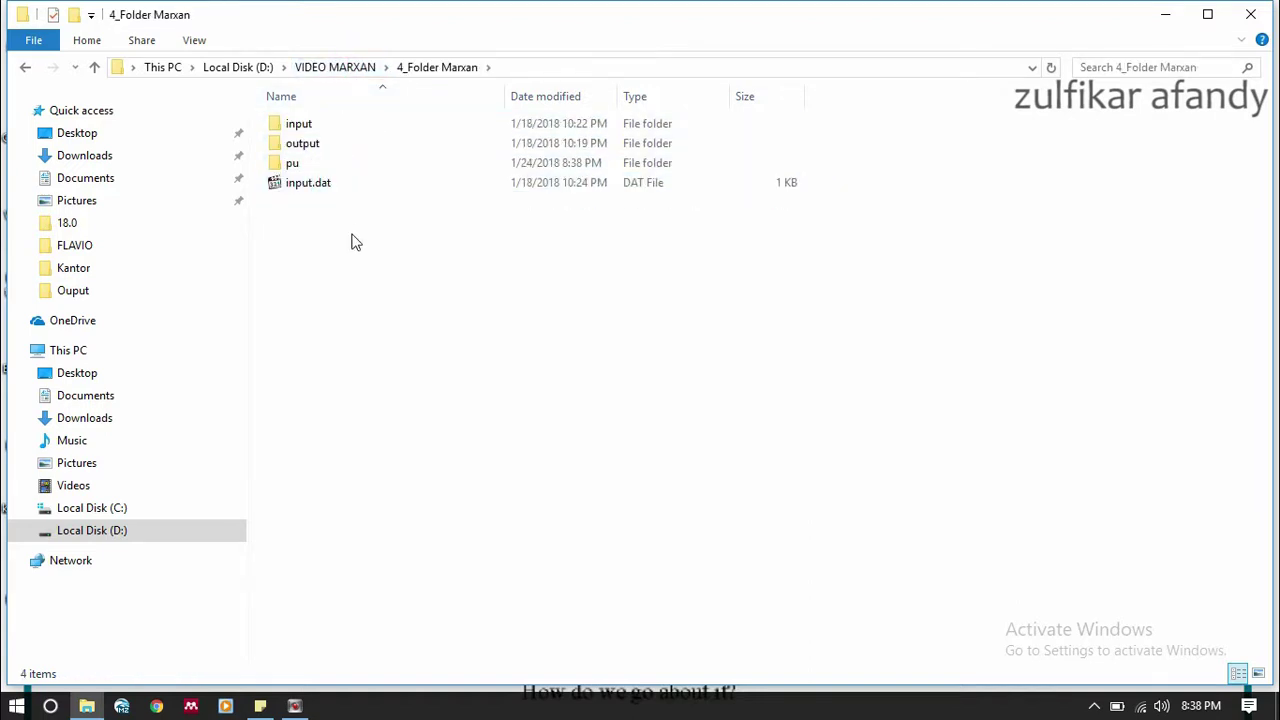
double_click(290, 165)
right_click(362, 274)
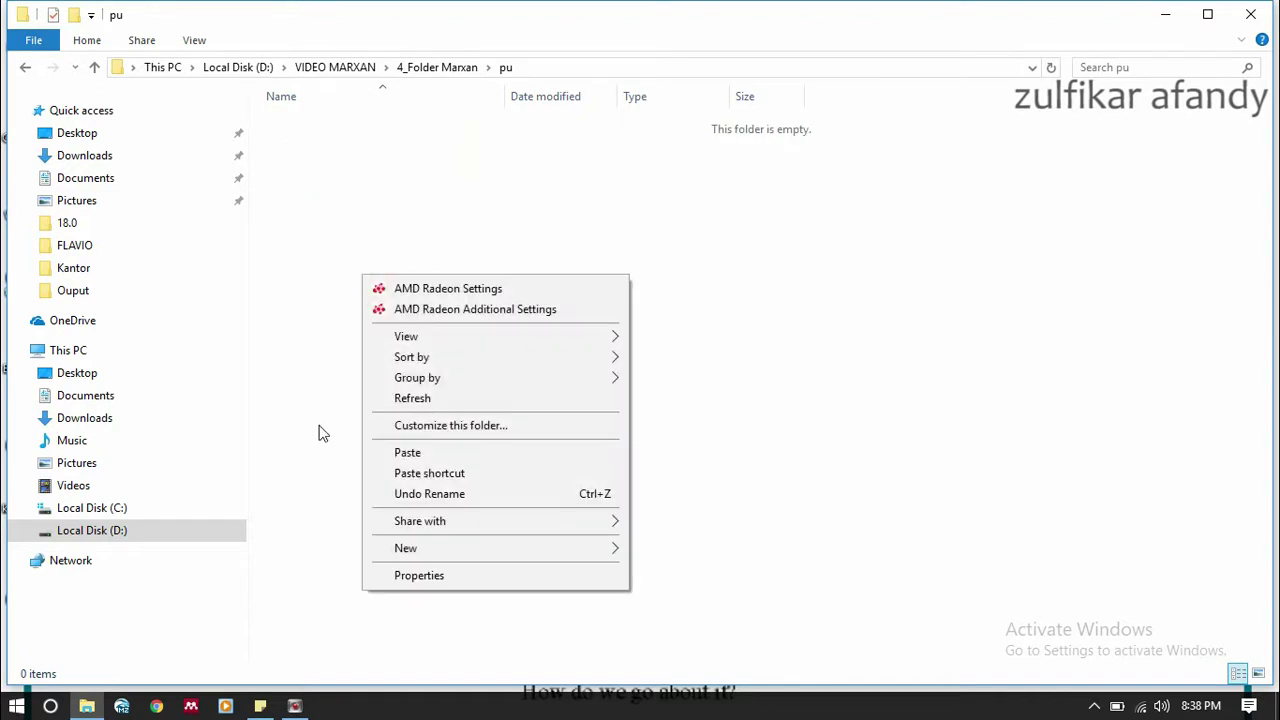
click(397, 453)
click(406, 262)
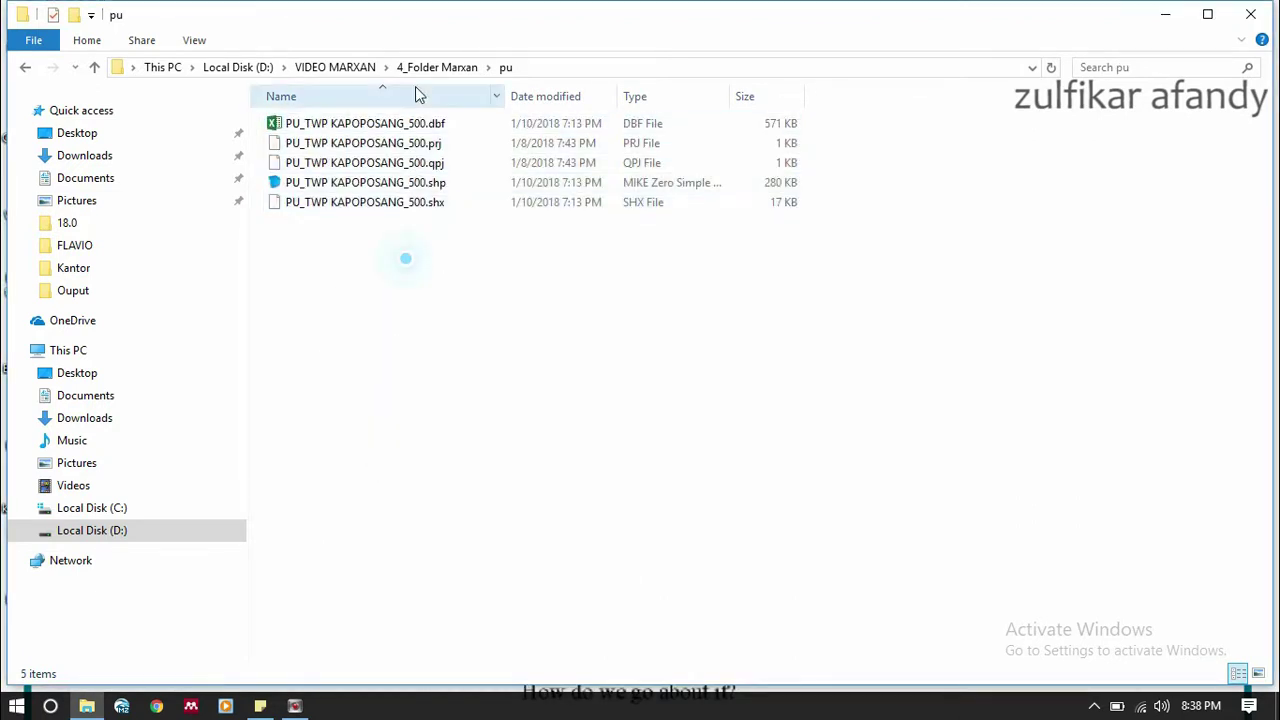
click(427, 70)
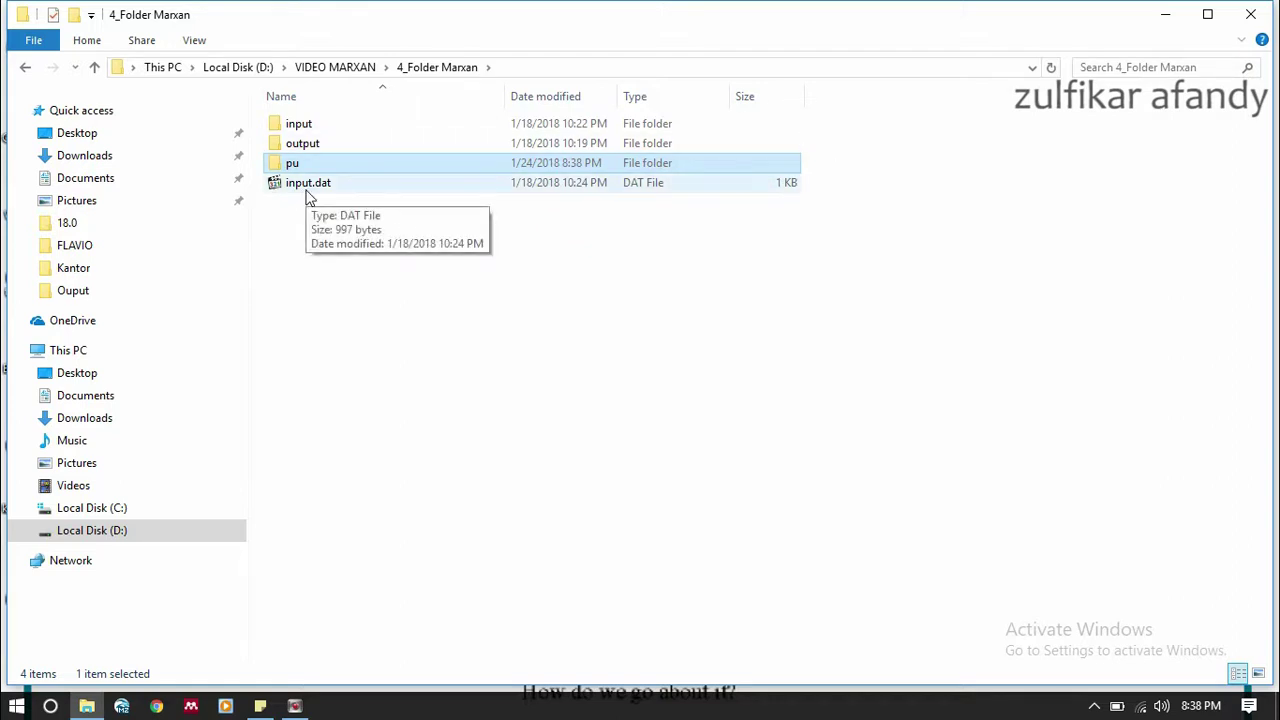
click(383, 226)
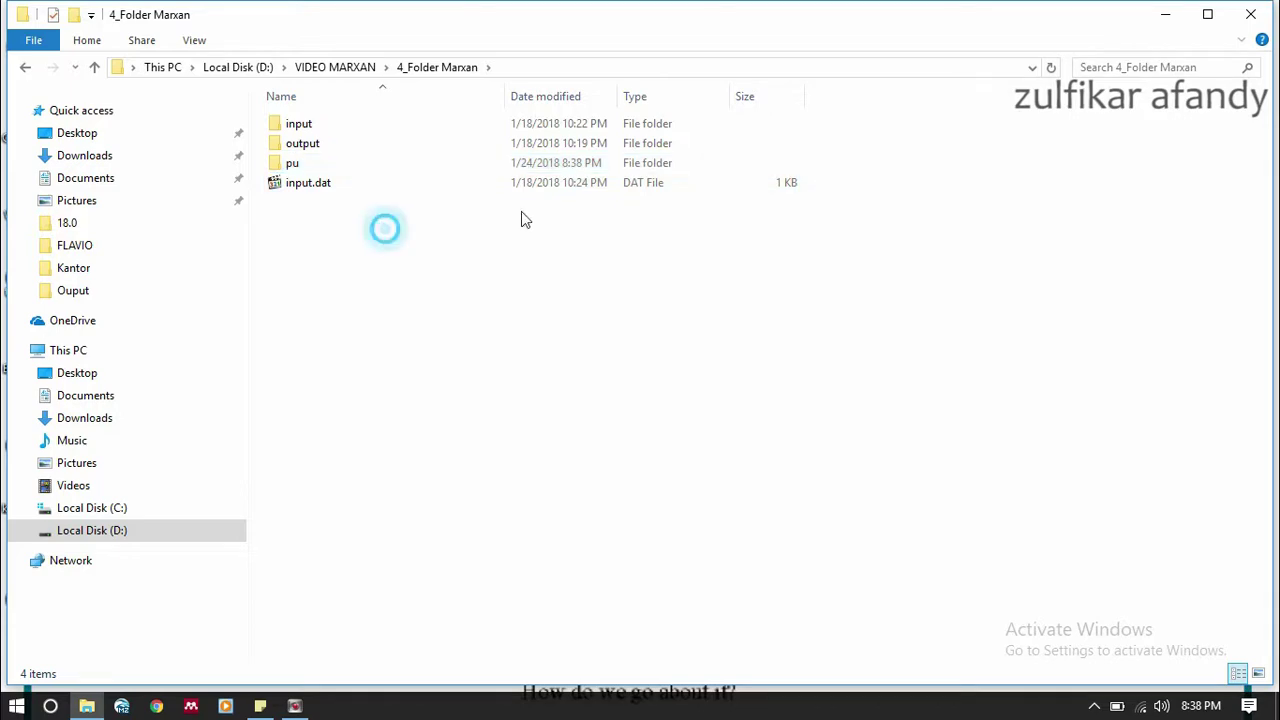
- Switch to Zonae Cogito from the desktop and start a new project
click(1150, 12)
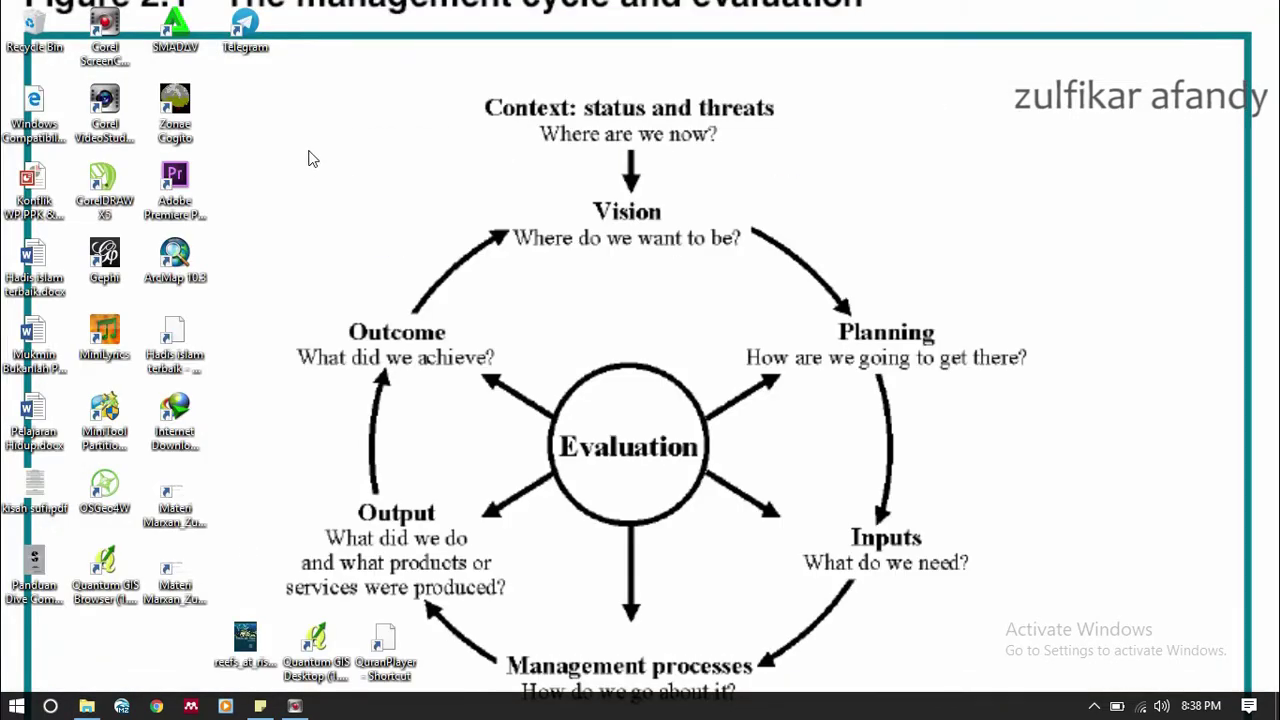
double_click(175, 110)
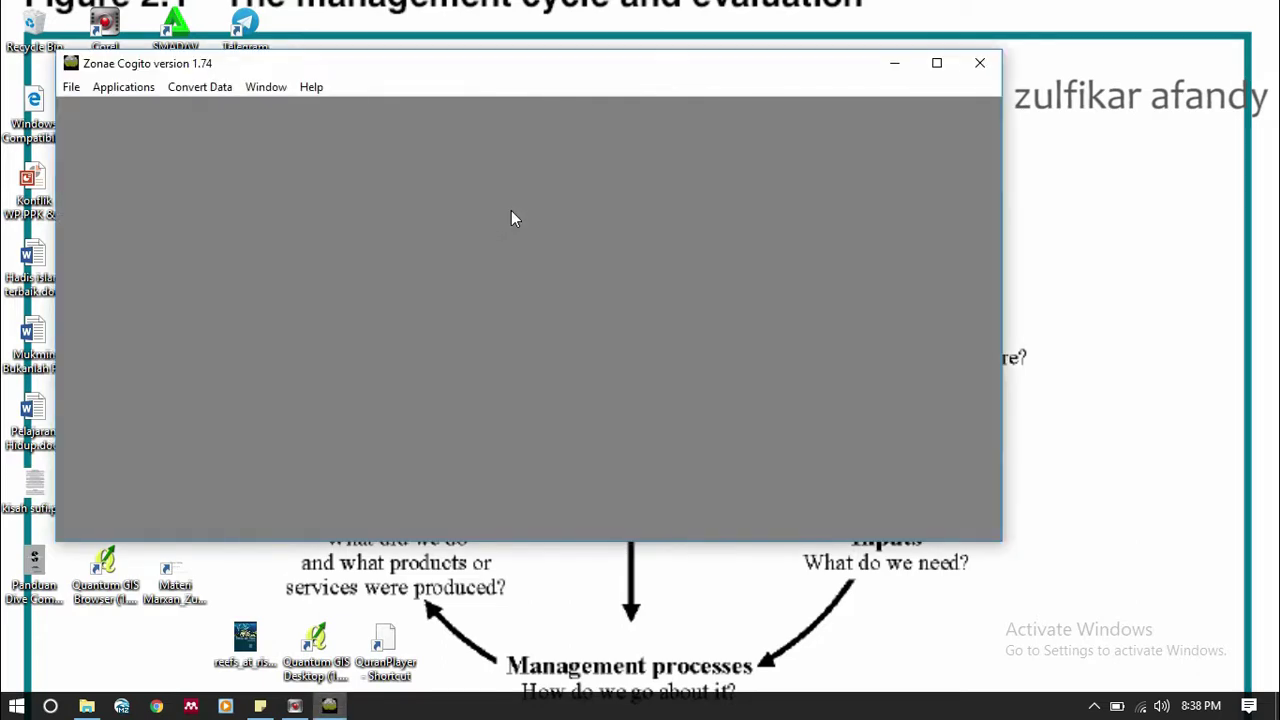
drag(420, 75, 513, 96)
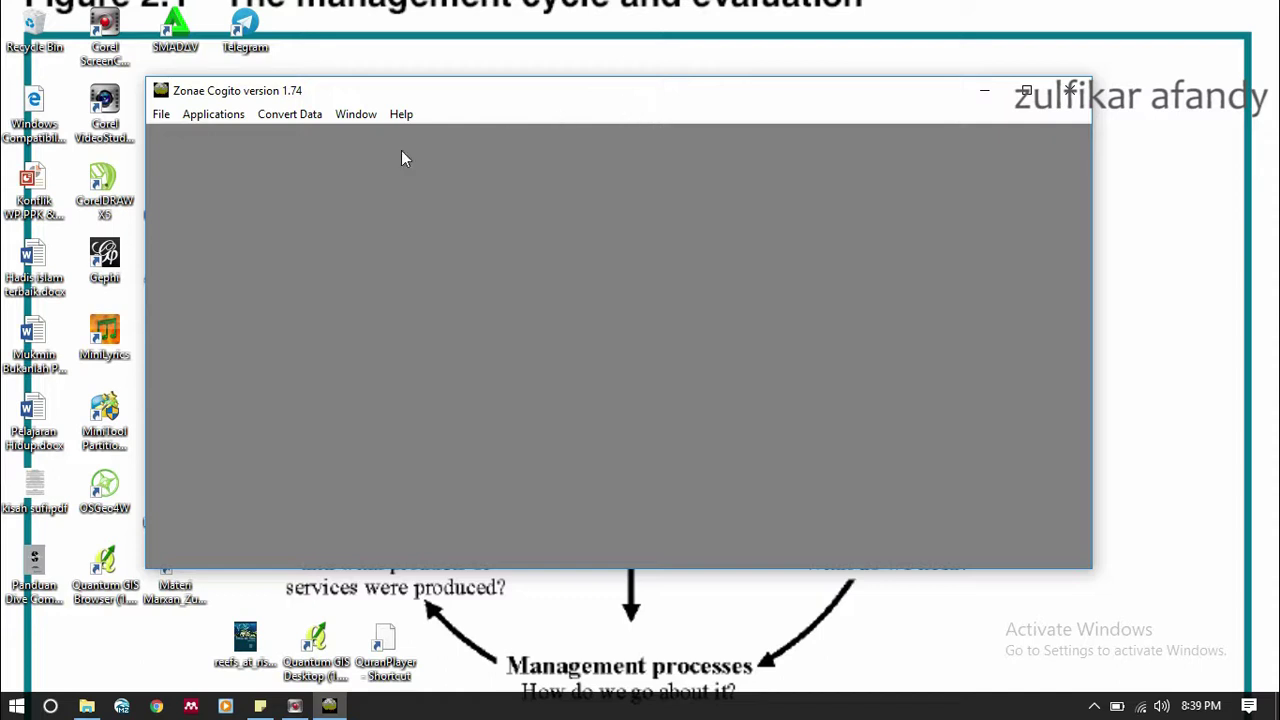
click(160, 115)
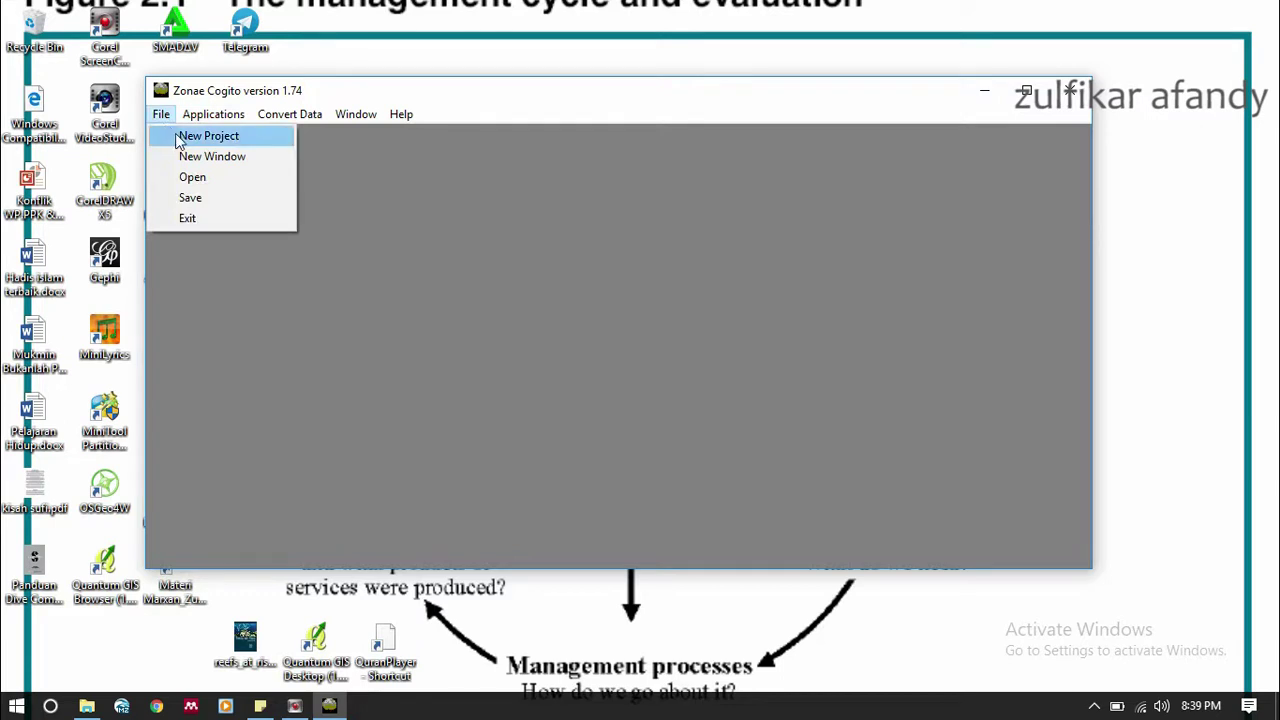
click(200, 136)
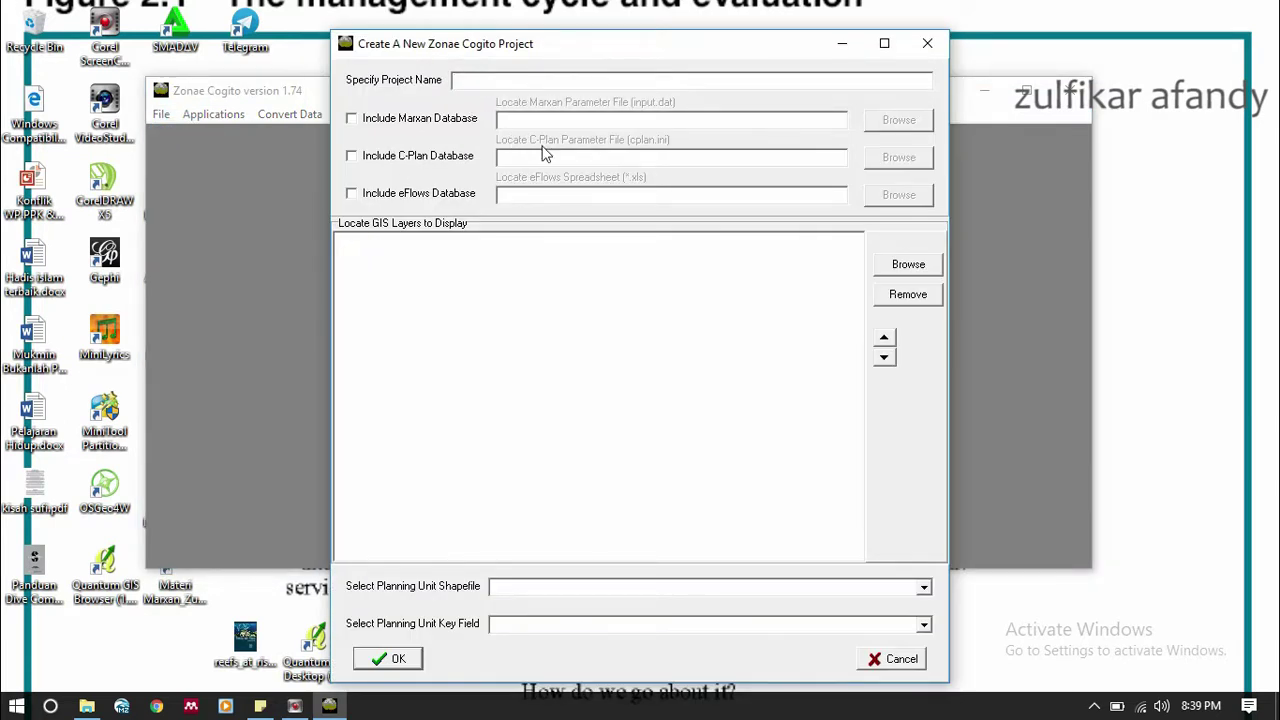
- Include a Marxan database in the project, using input.dat from D:\VIDEO MARXAN\4_Folder Marxan as the parameter file
click(416, 121)
click(897, 122)
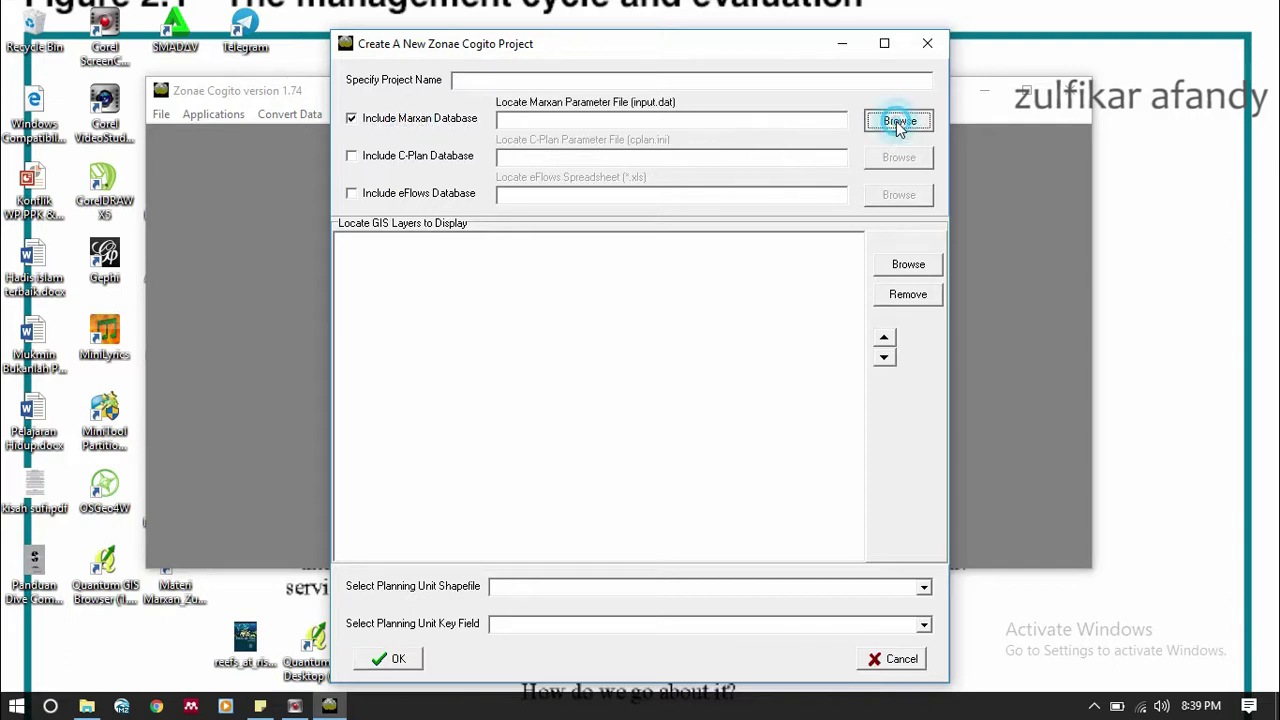
click(695, 257)
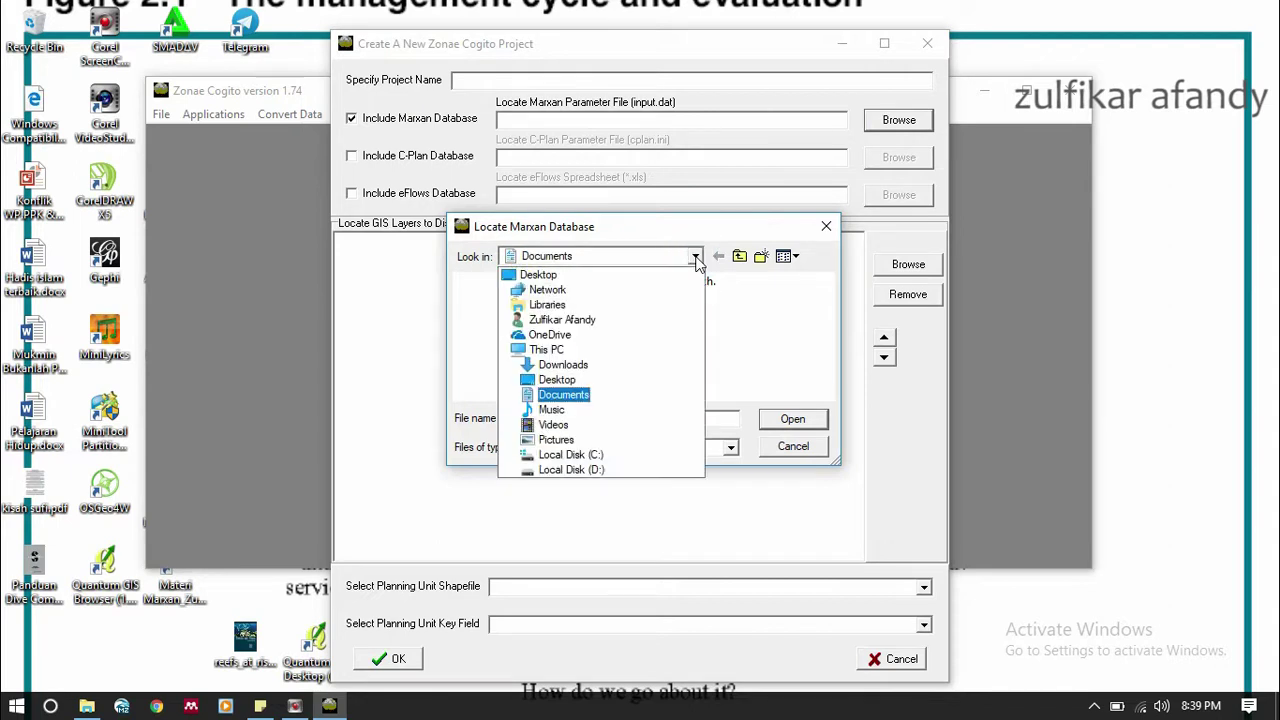
click(570, 469)
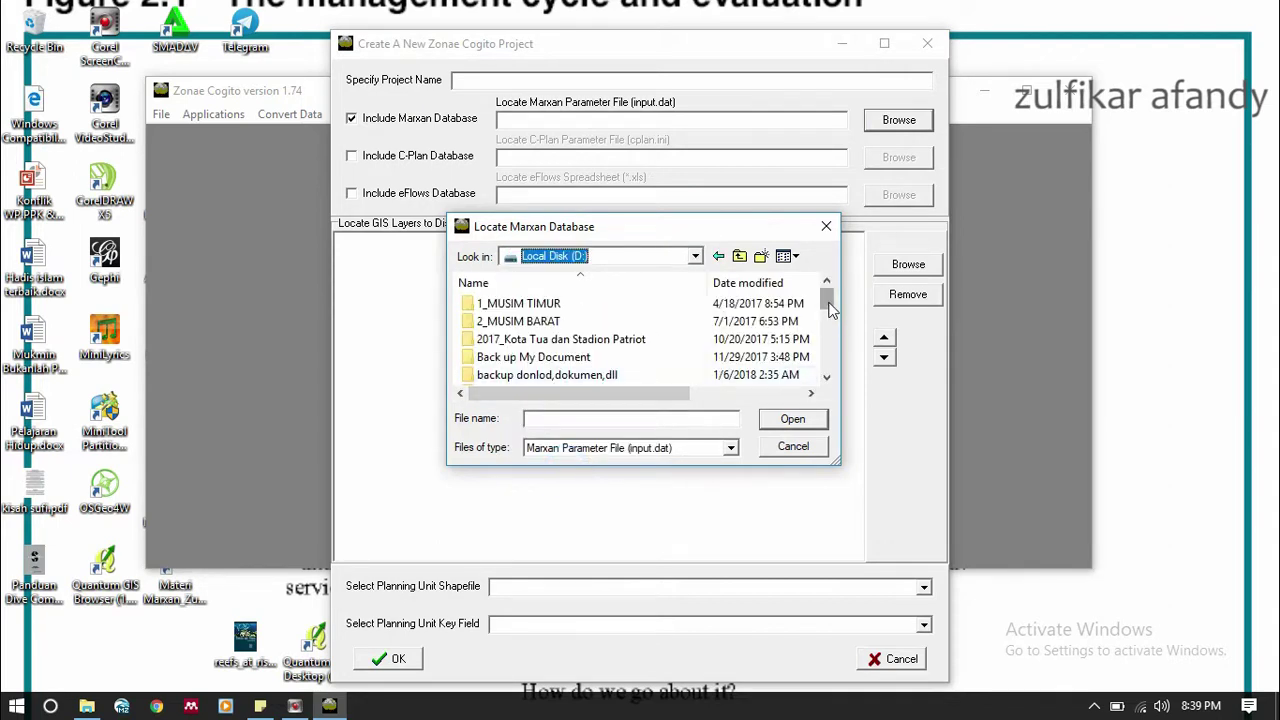
scroll(826, 330, down, 2)
drag(826, 336, 822, 367)
double_click(517, 374)
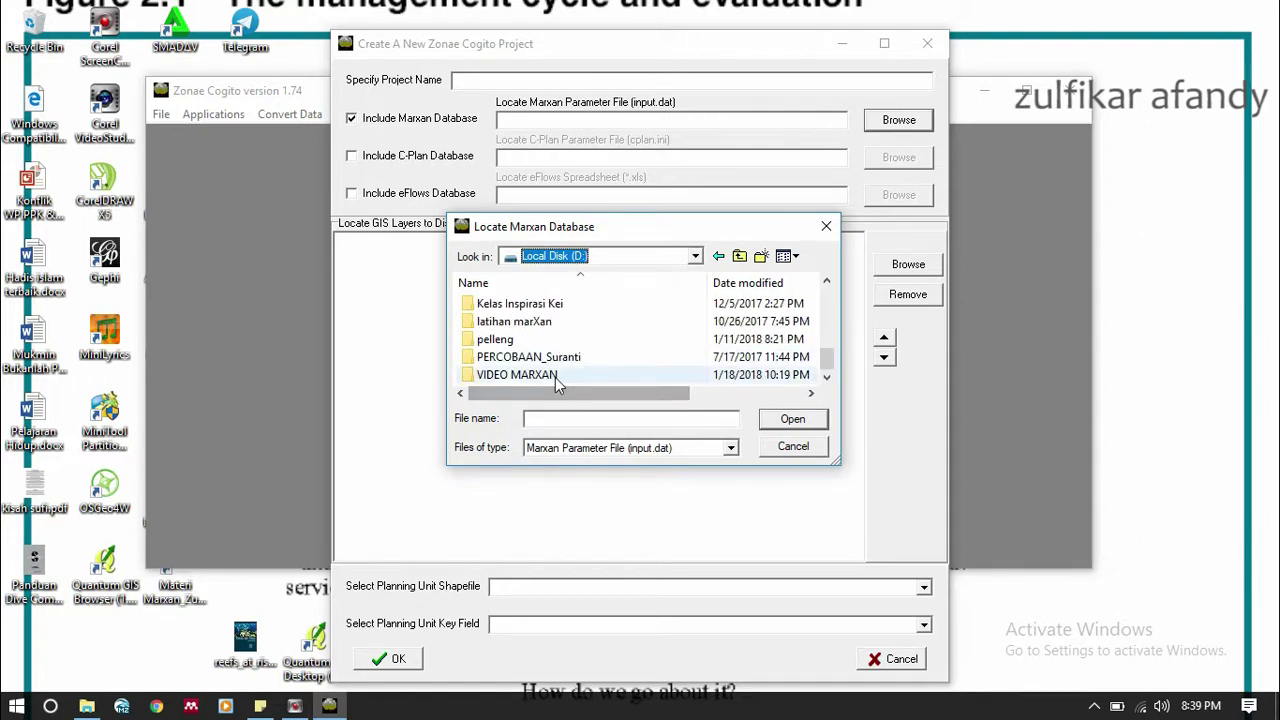
double_click(540, 362)
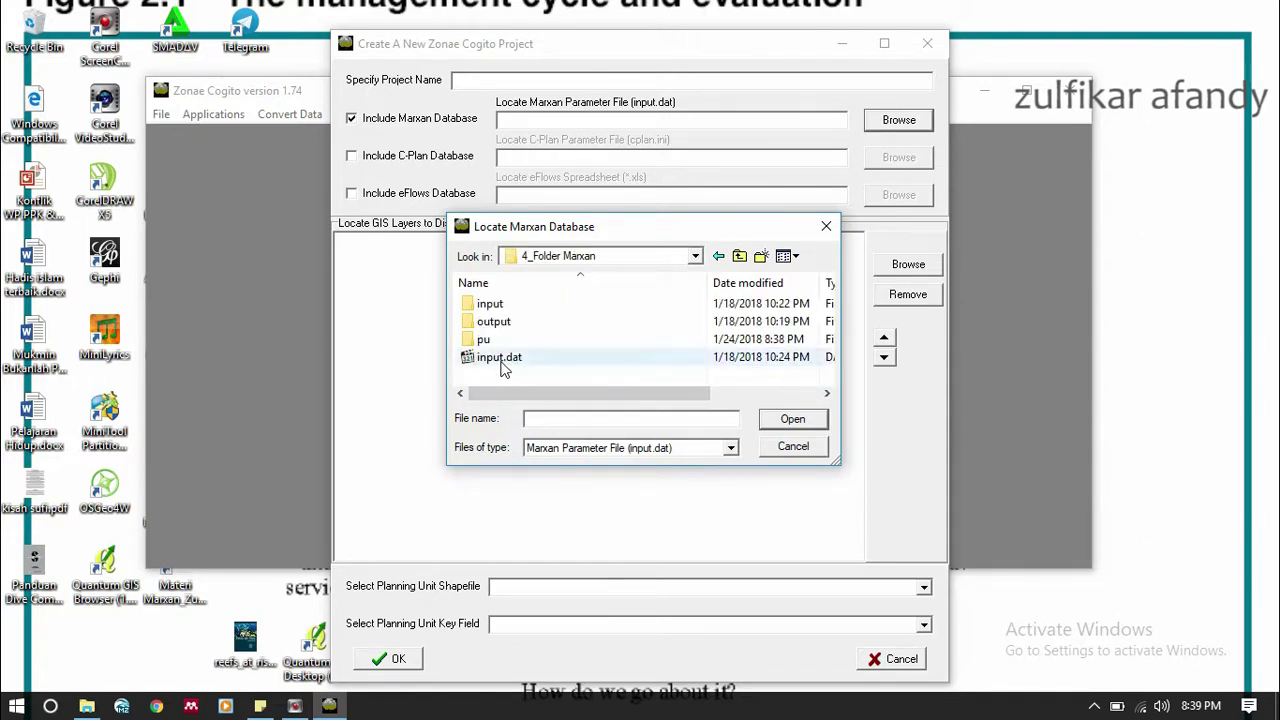
click(490, 357)
click(771, 421)
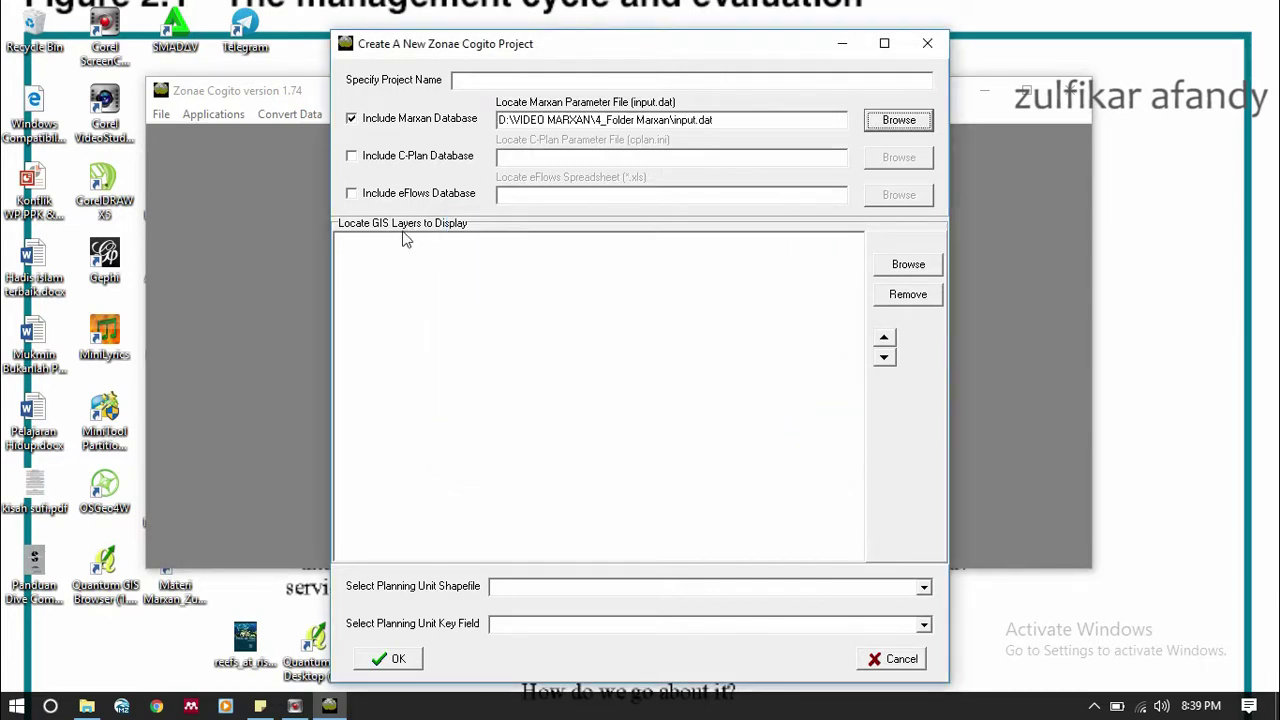
- Add PU_TWP KAPOPOSANG_500.shp from the pu folder as the project's GIS layer and create the project
click(918, 267)
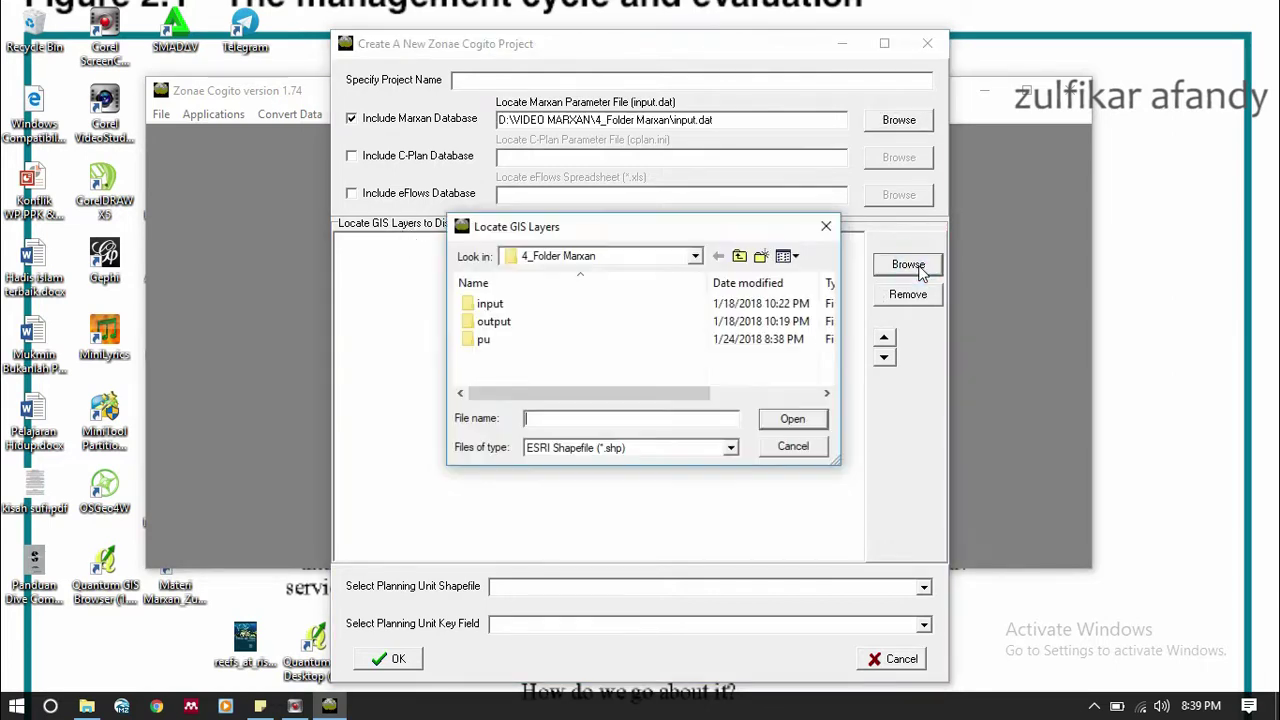
double_click(478, 339)
click(516, 303)
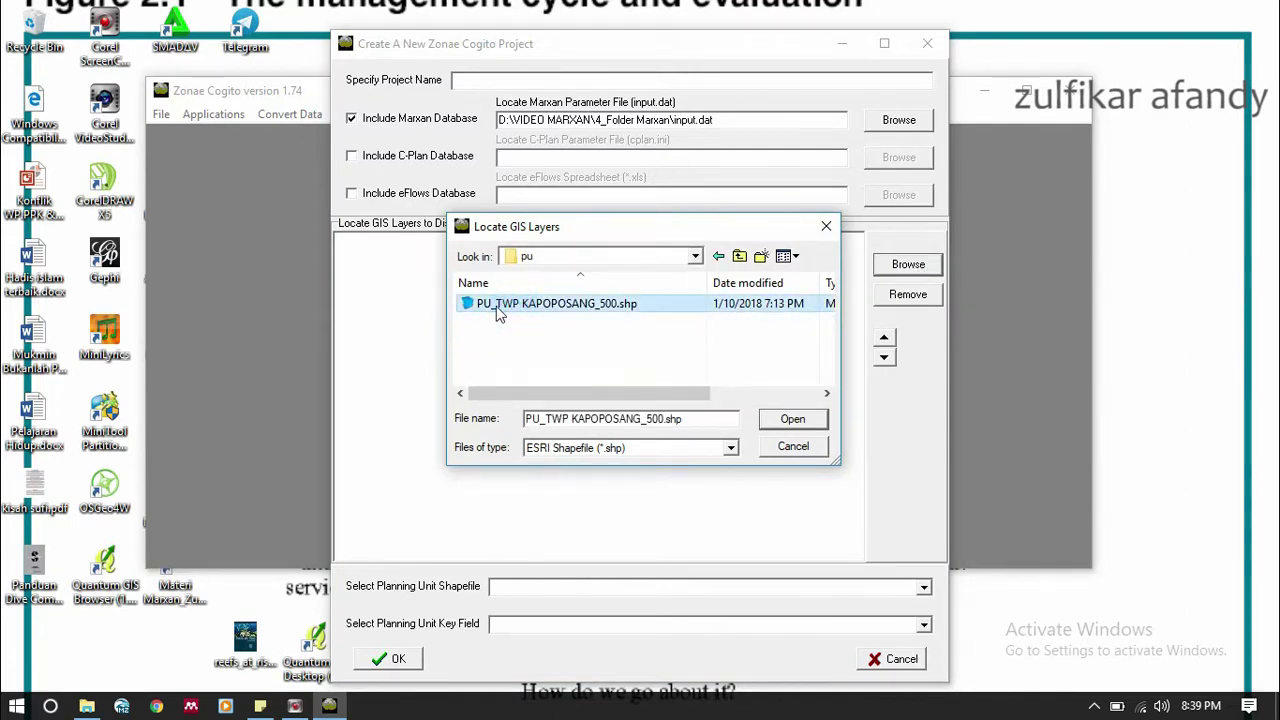
click(808, 421)
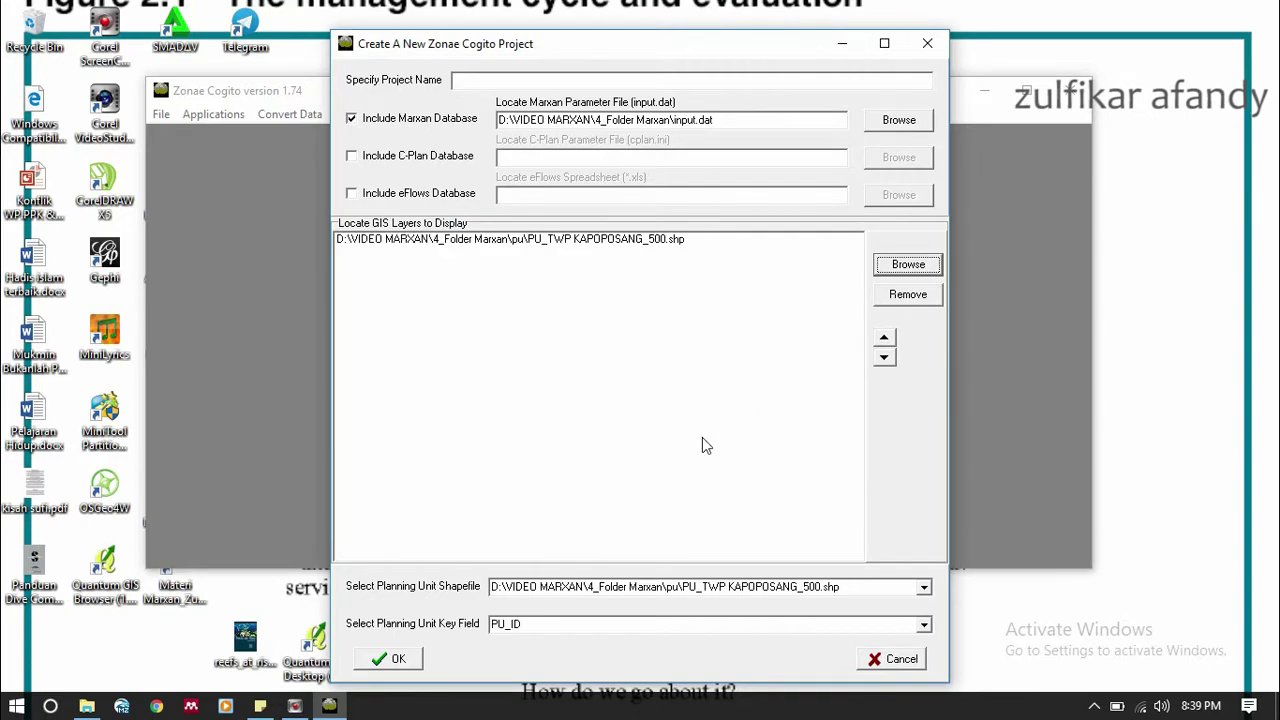
click(398, 658)
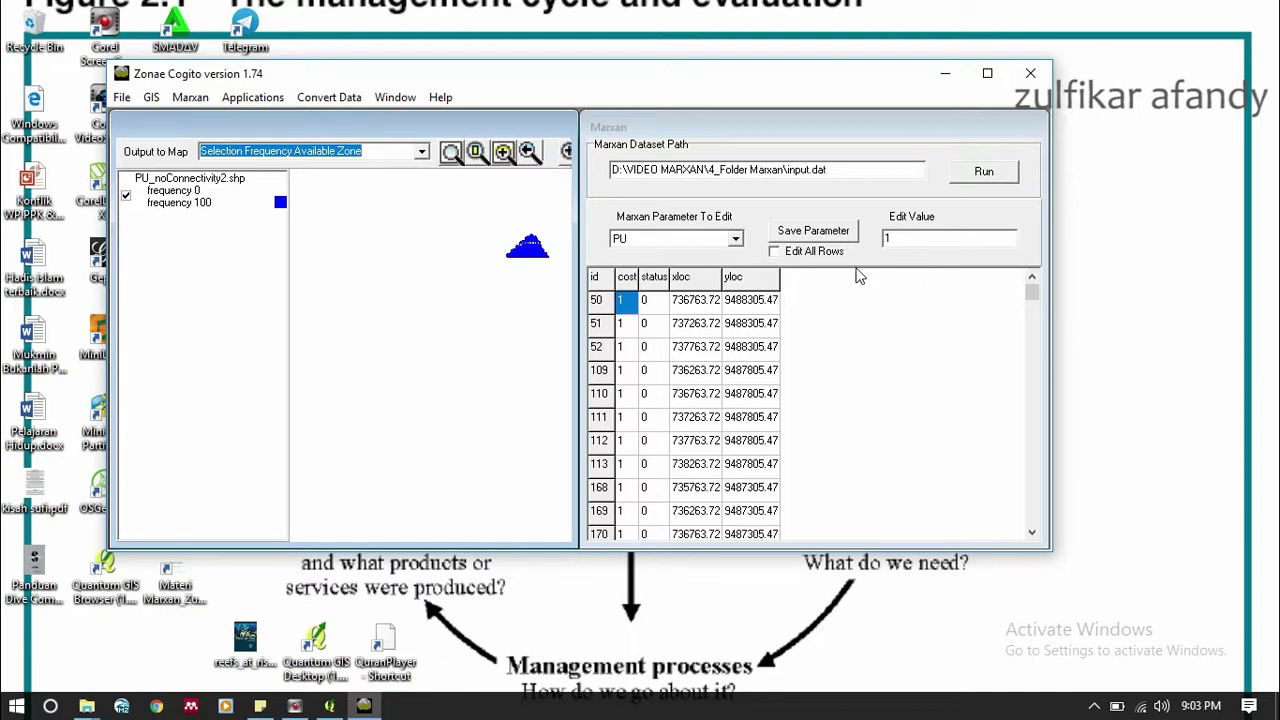
- Edit the SPEC parameter by setting the prop value of Bambu Laut to 0.5, and save the parameter
click(737, 242)
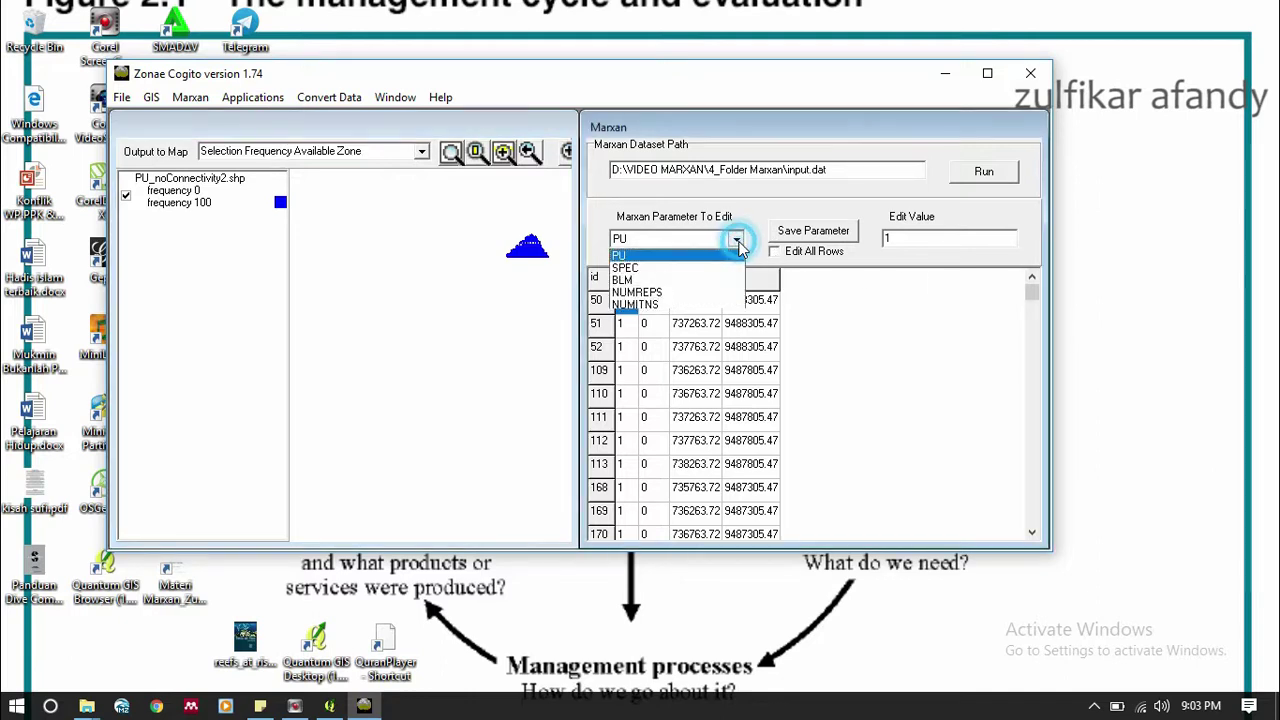
click(625, 268)
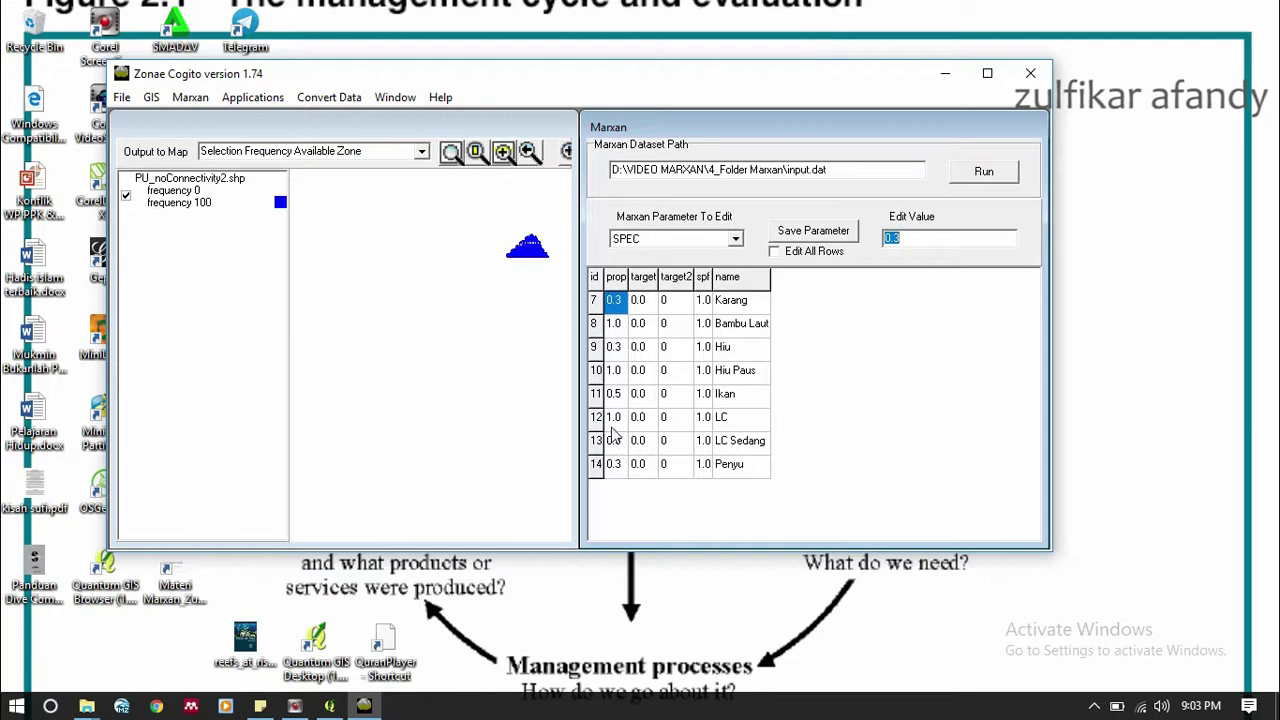
click(613, 323)
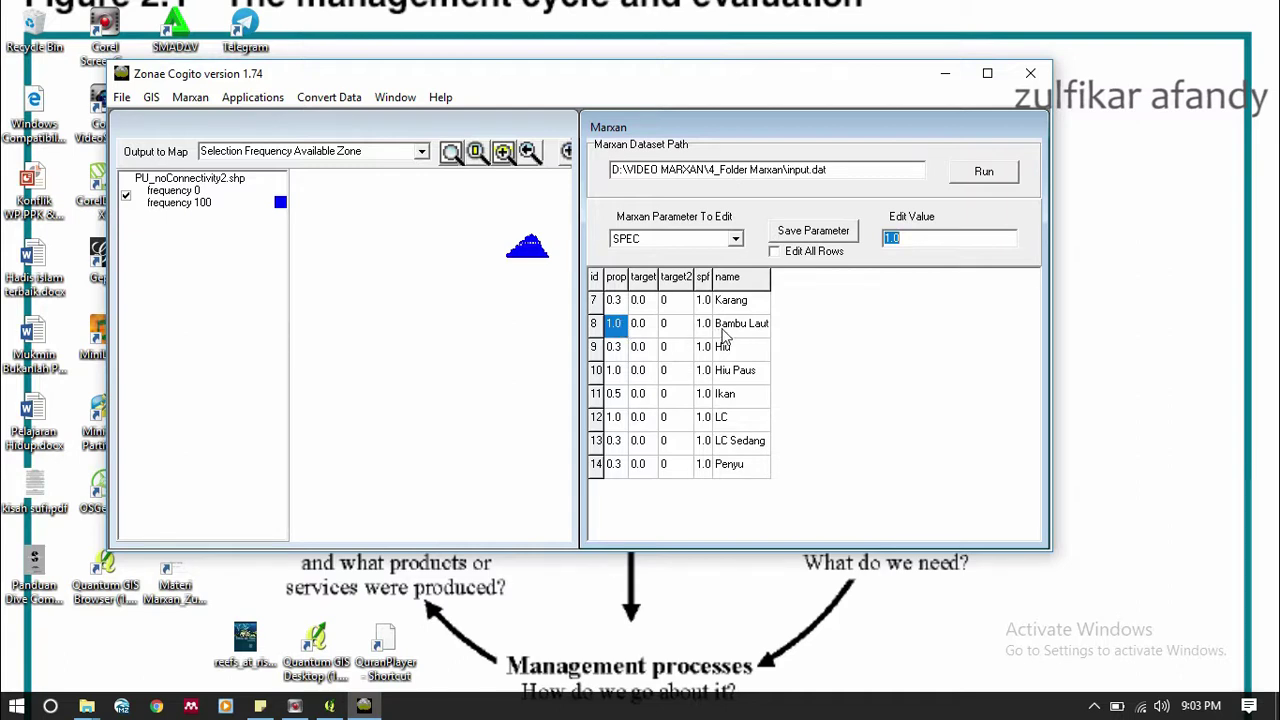
click(616, 328)
key(BackSpace)
text(0.5)
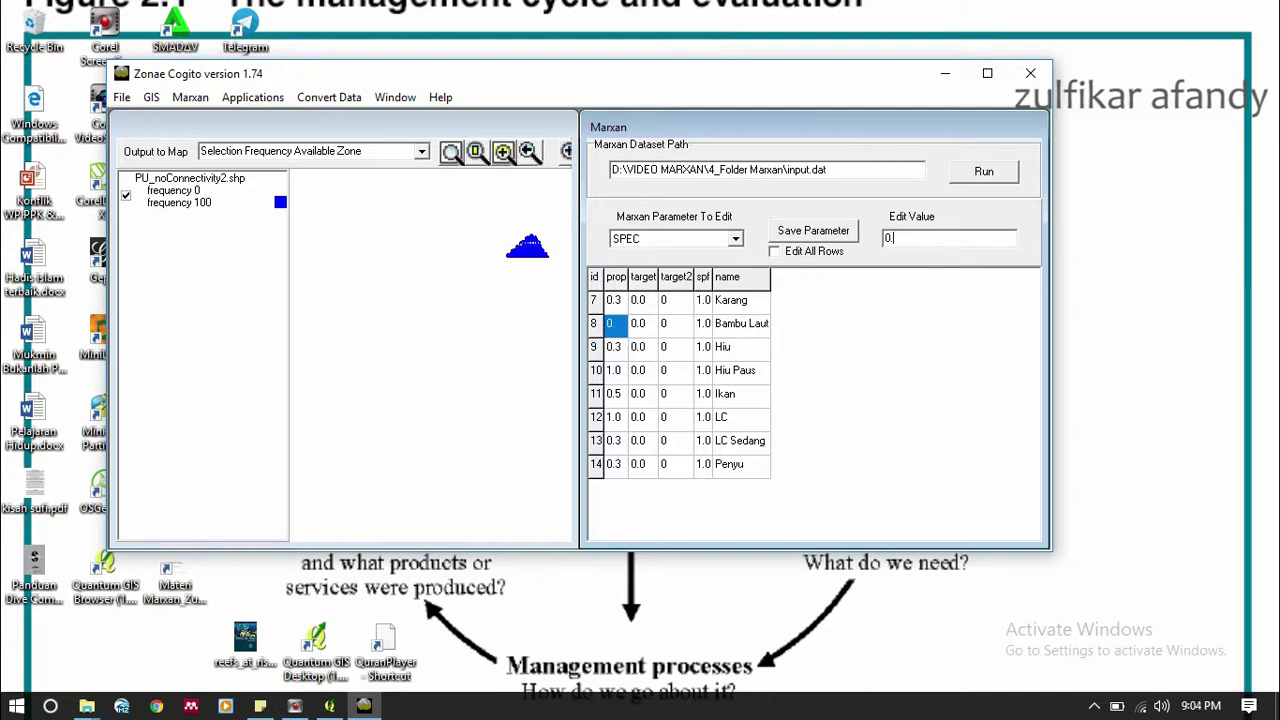
click(845, 232)
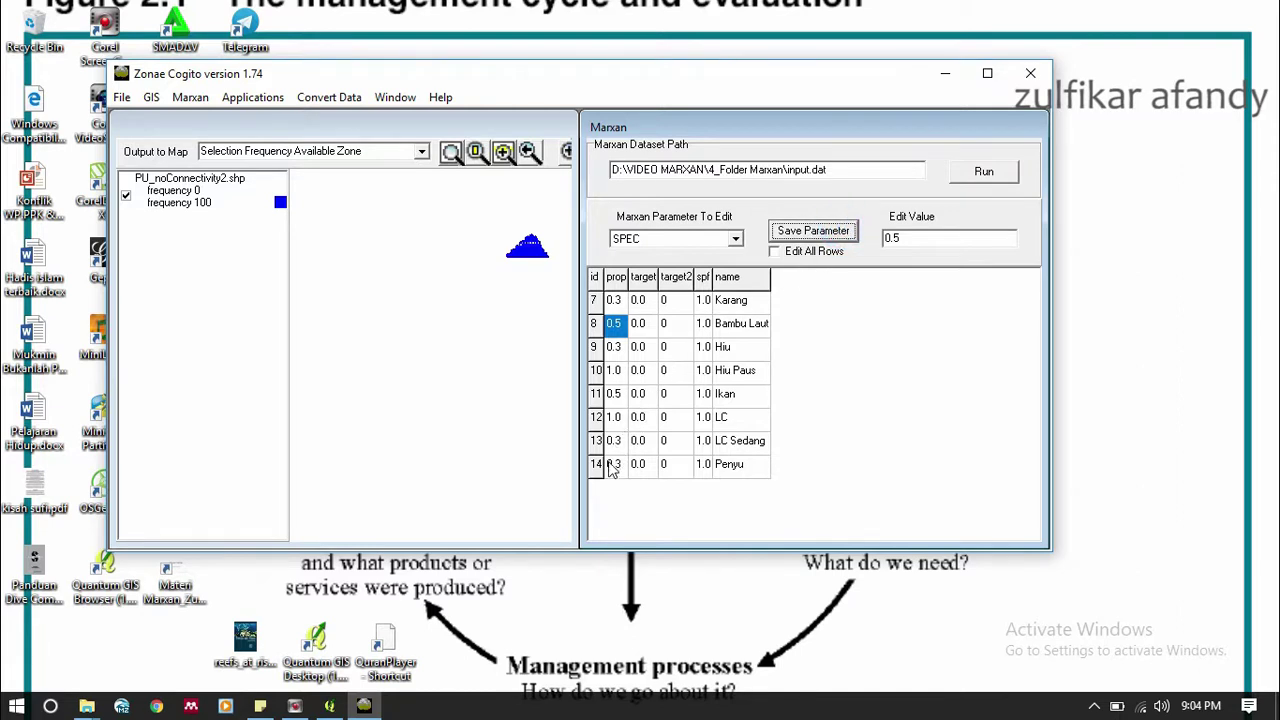
- Set the prop value of Hiu Paus to 0.5, save the parameter and run Marxan, dismissing the information message
click(615, 372)
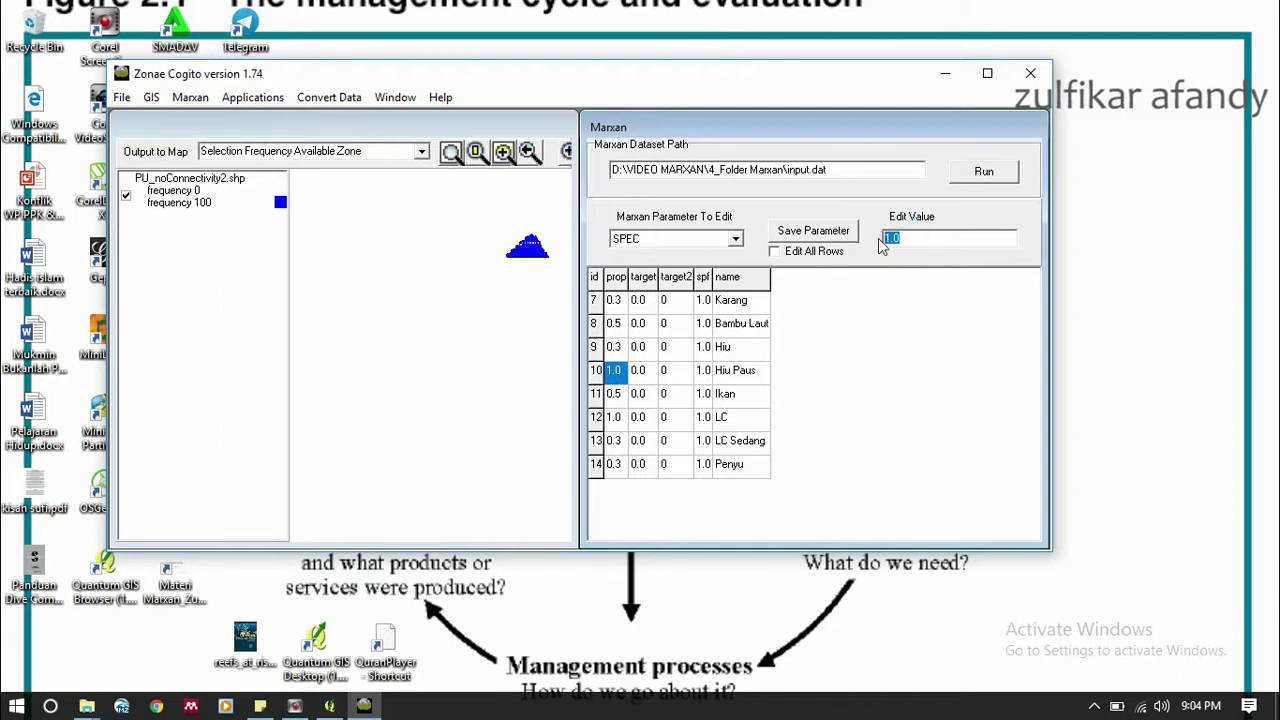
text(0.5)
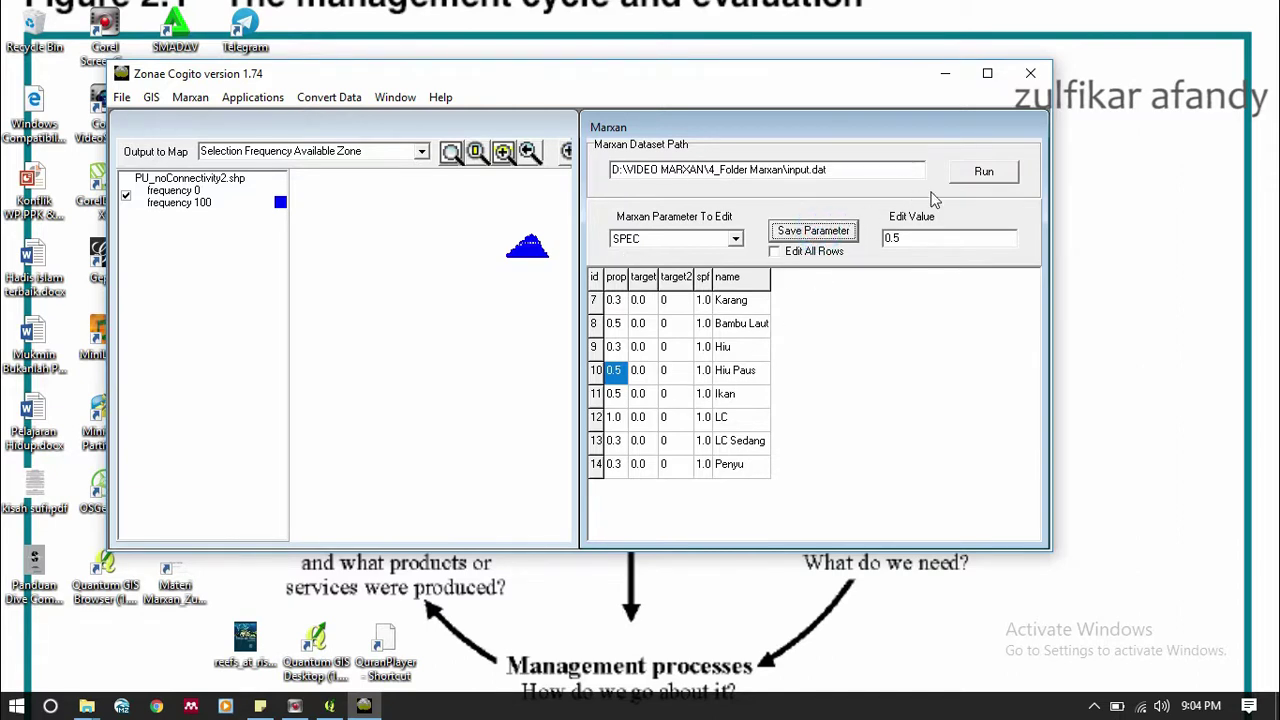
click(978, 174)
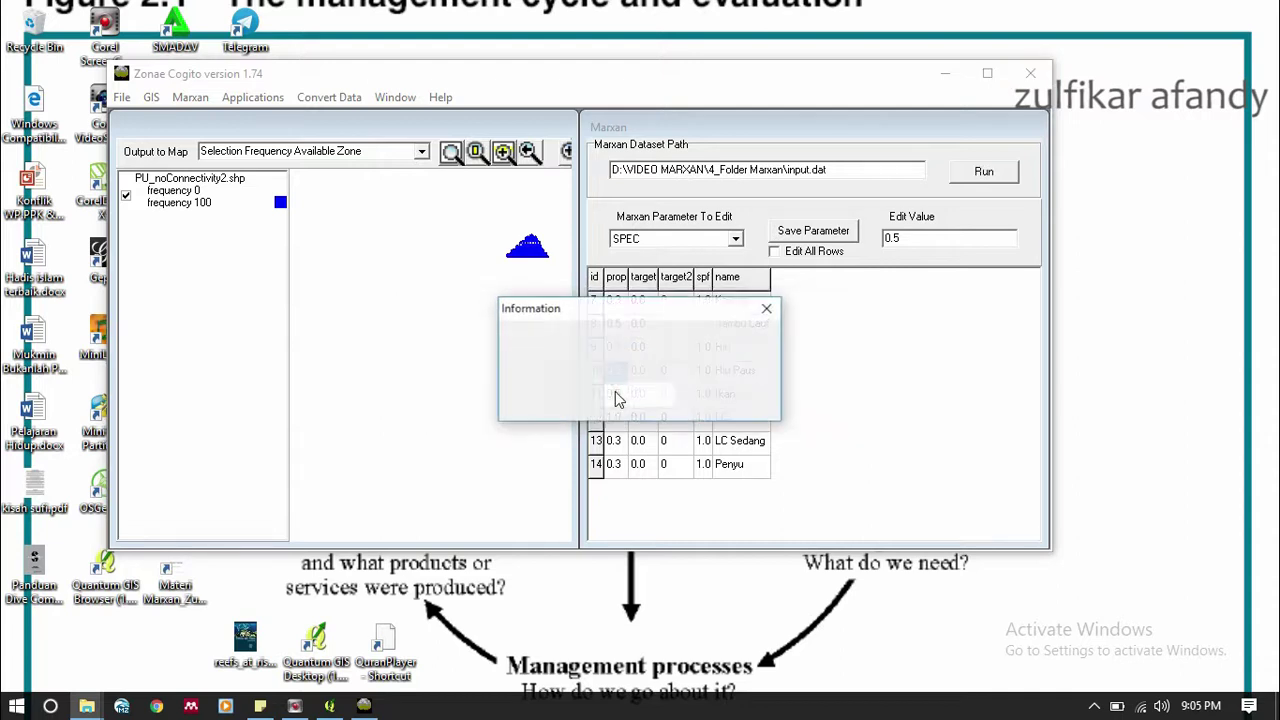
click(615, 395)
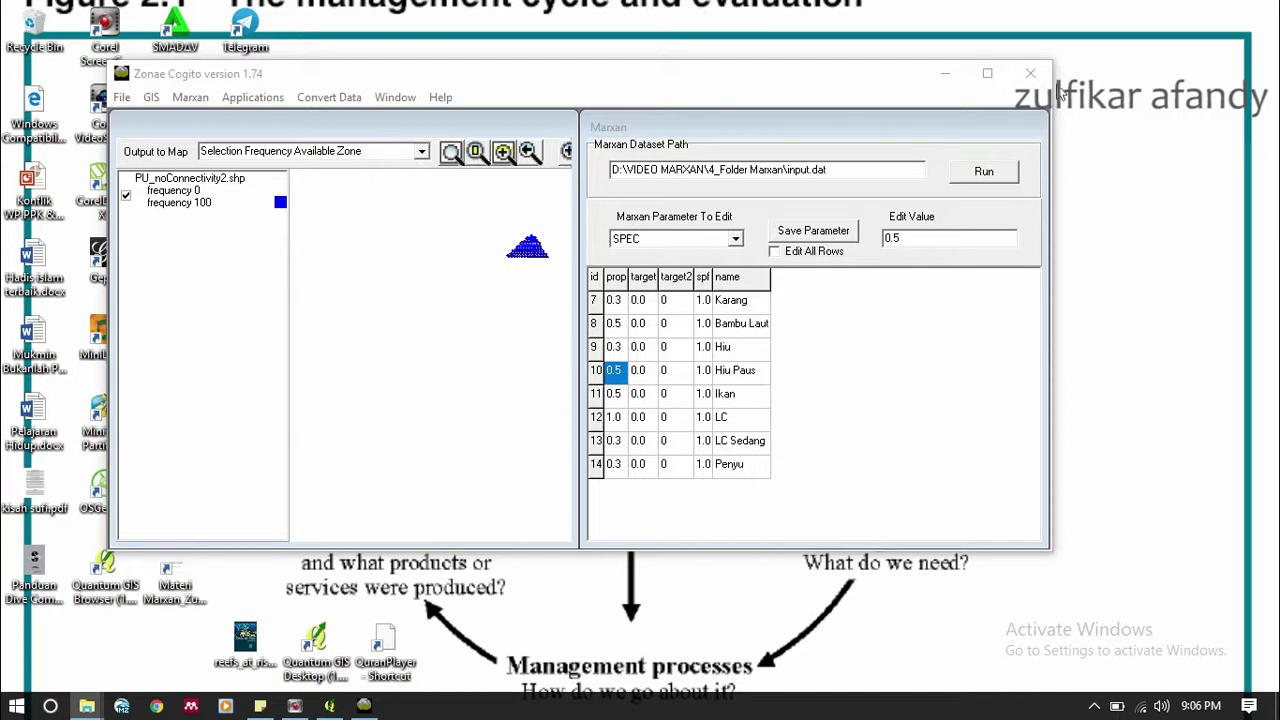
- Switch to File Explorer and open the output folder inside 4_Folder Marxan to check the Marxan results
click(826, 82)
mouse_move(87, 706)
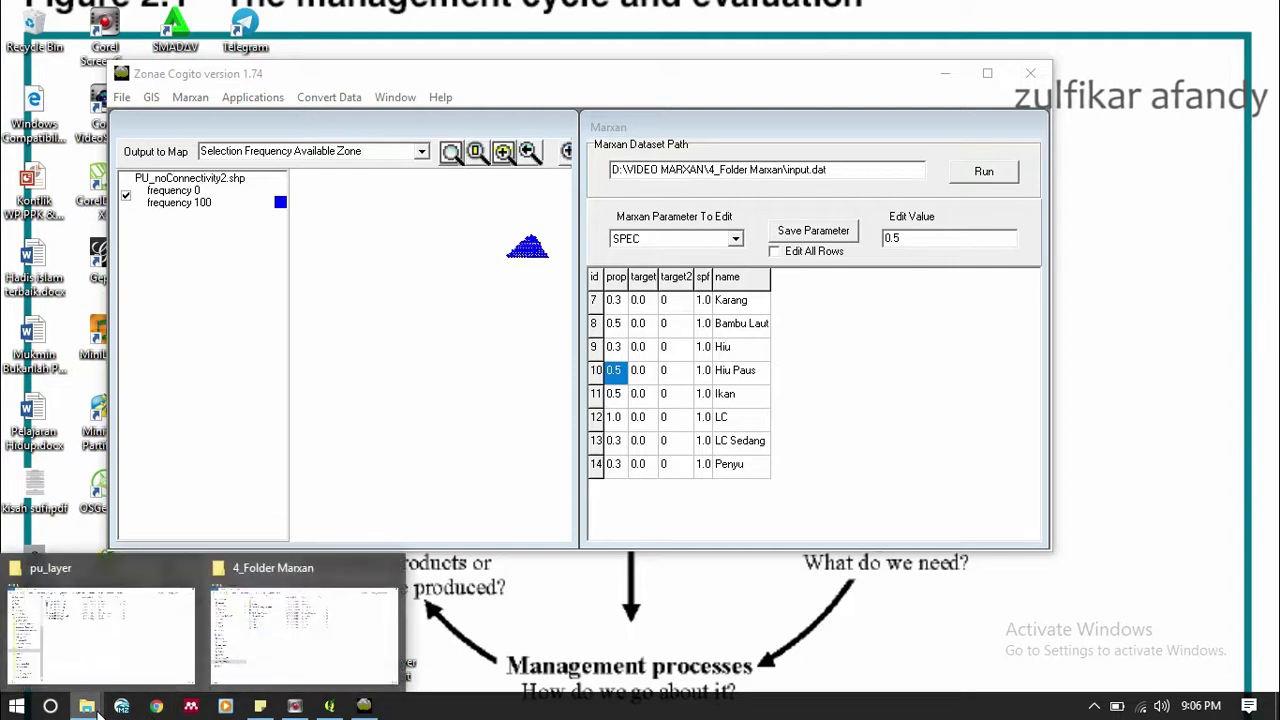
click(238, 652)
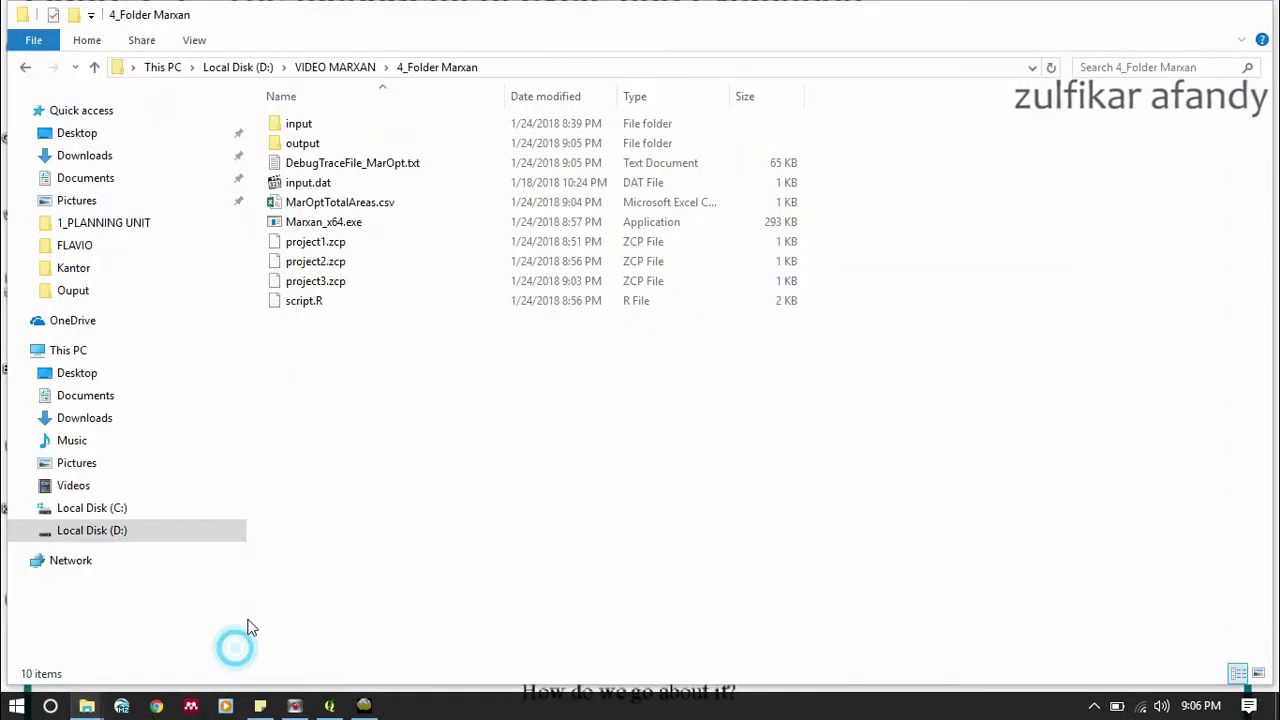
double_click(314, 147)
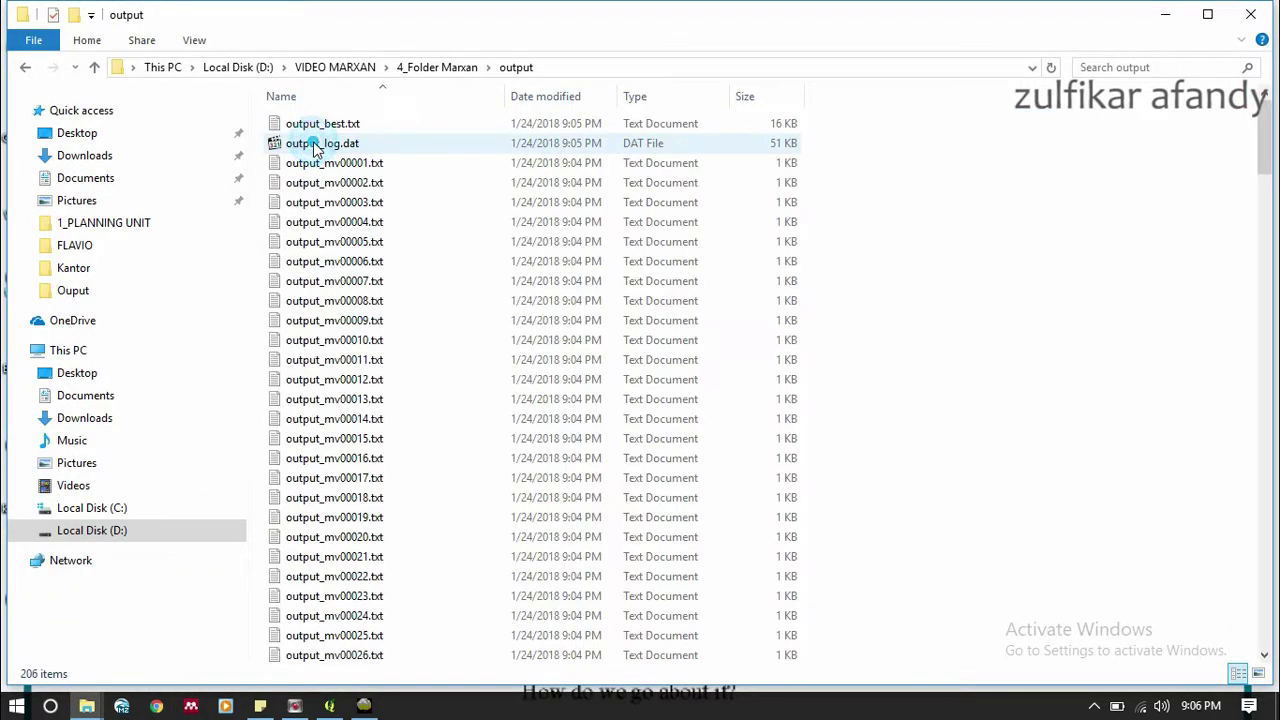
- Return to Zonae Cogito, dismiss the information message and close the program
click(1166, 15)
click(628, 393)
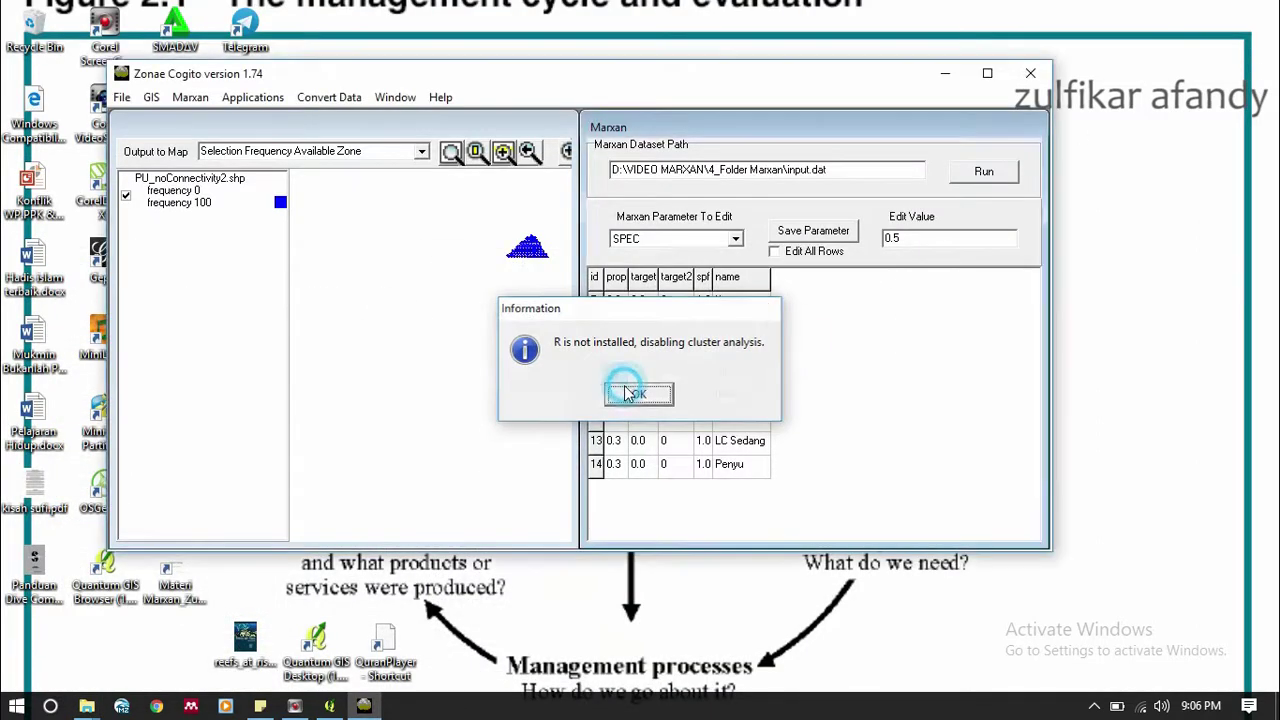
click(1031, 74)
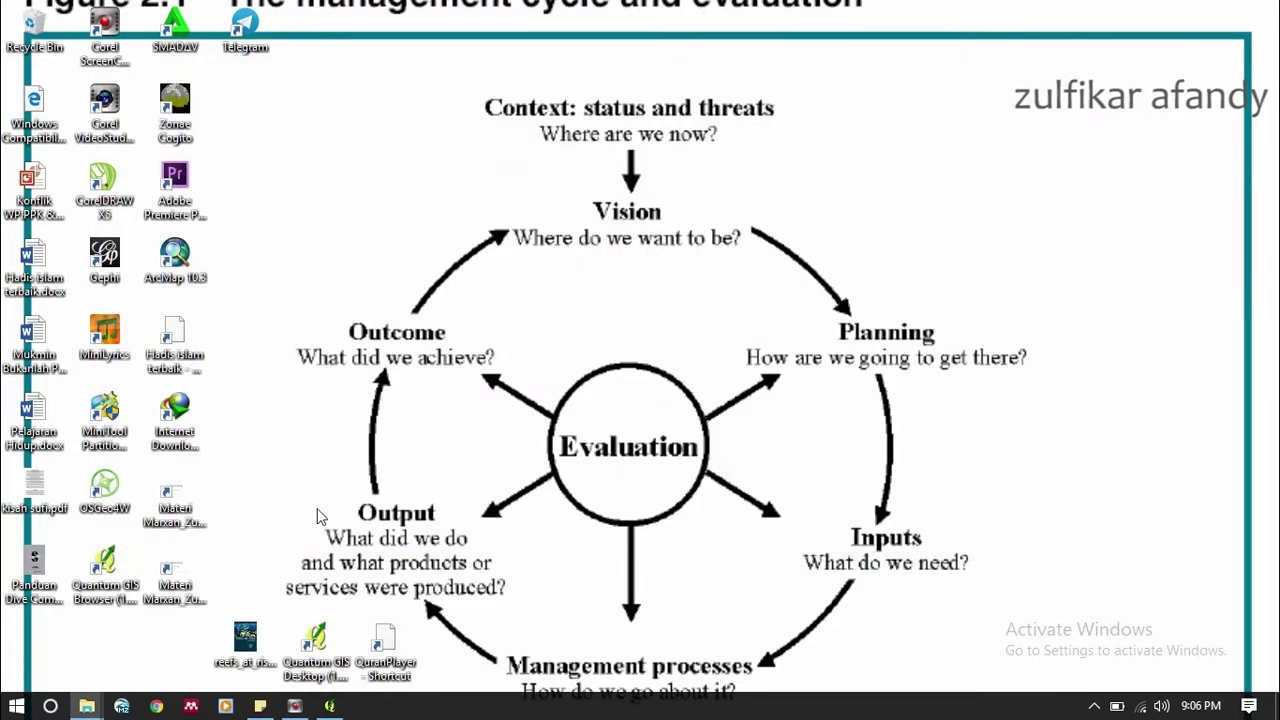
- Look through the Marxan result files in the output folder of 4_Folder Marxan, and minimize File Explorer
mouse_move(97, 706)
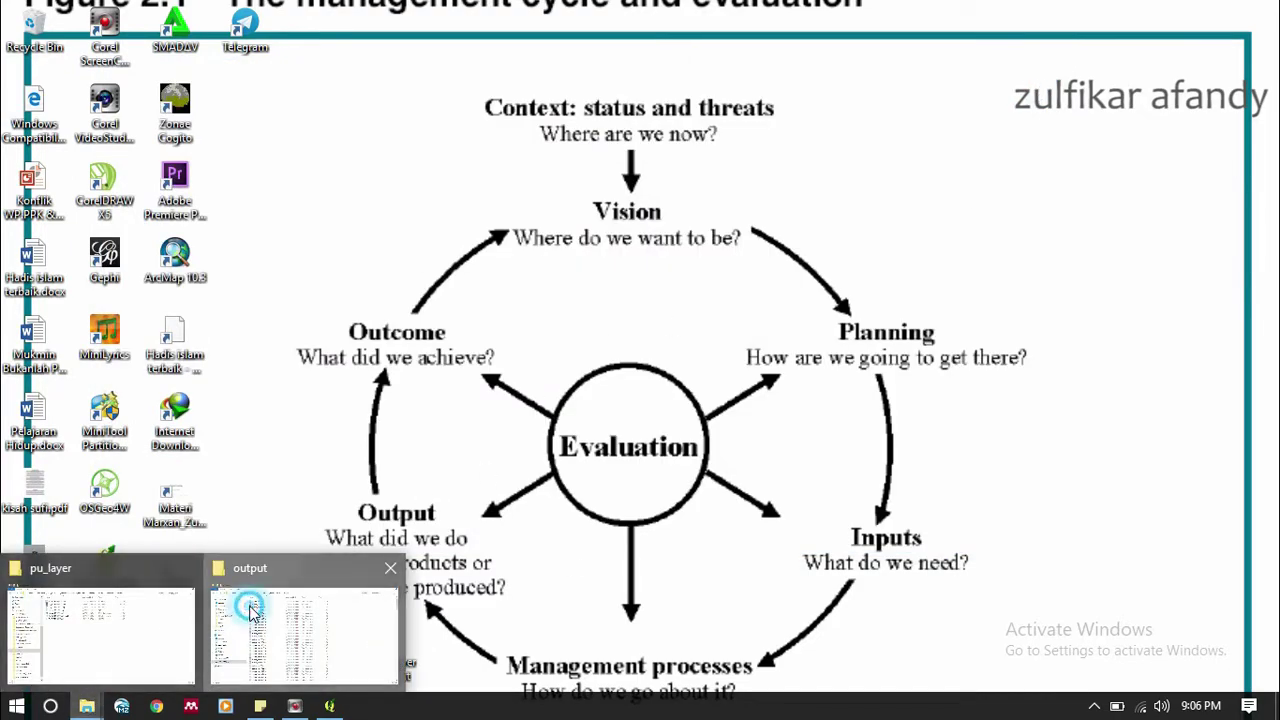
click(290, 630)
click(437, 67)
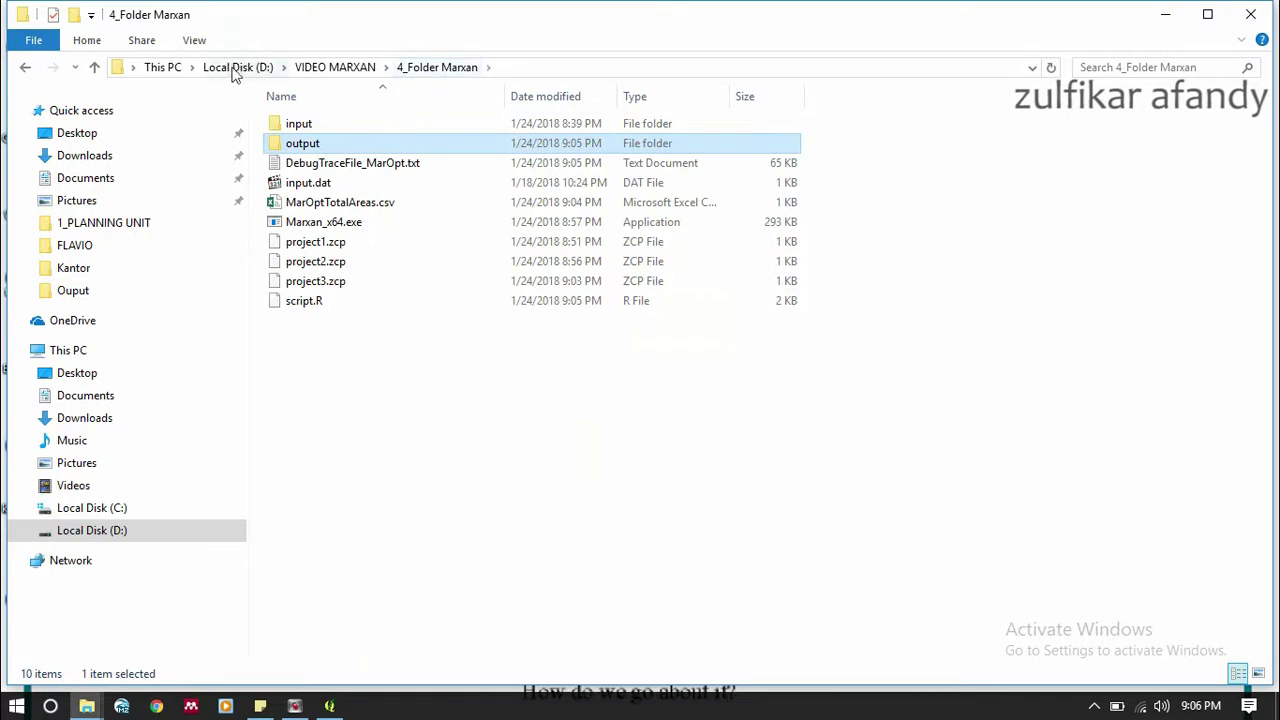
double_click(281, 146)
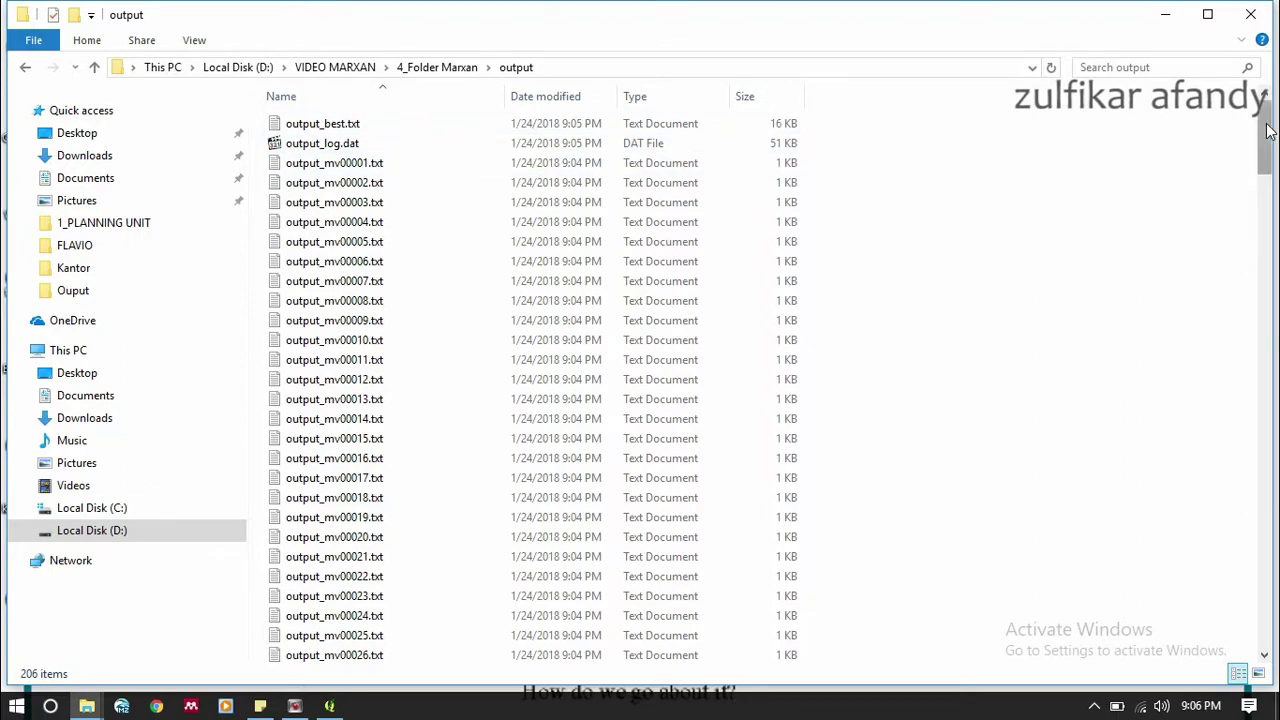
drag(1265, 130, 1257, 436)
drag(1256, 525, 1262, 120)
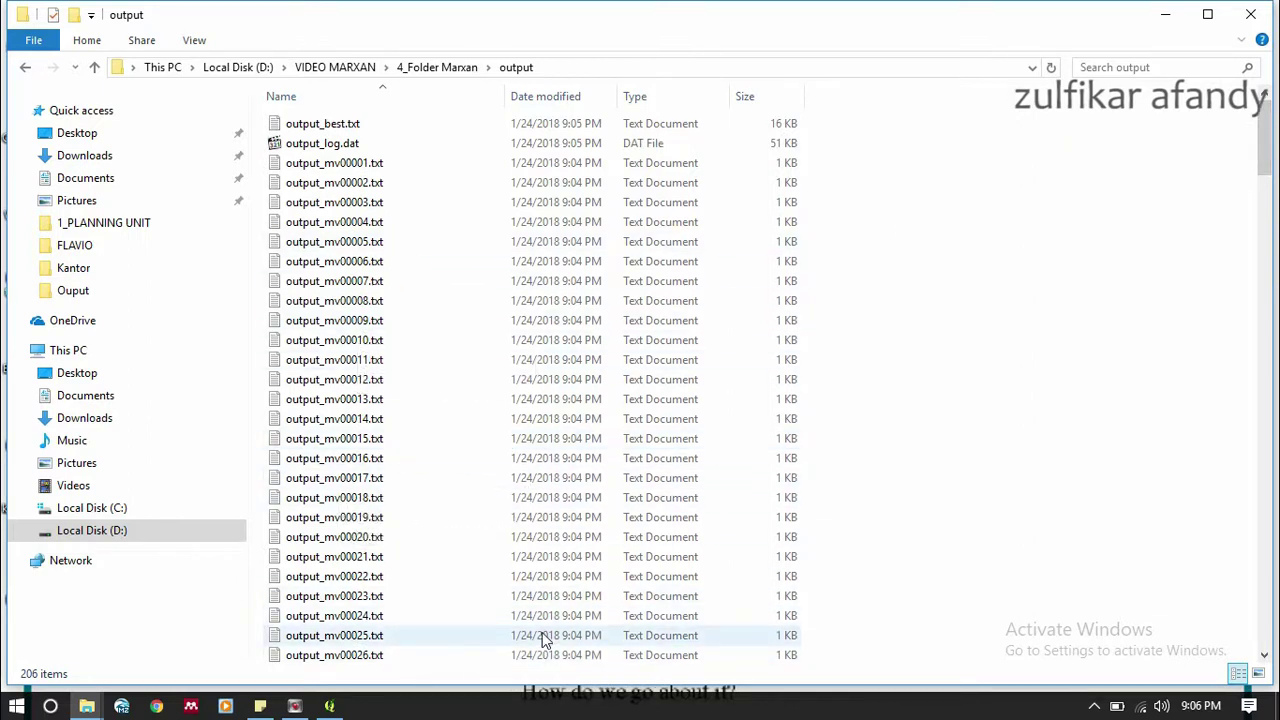
click(1158, 14)
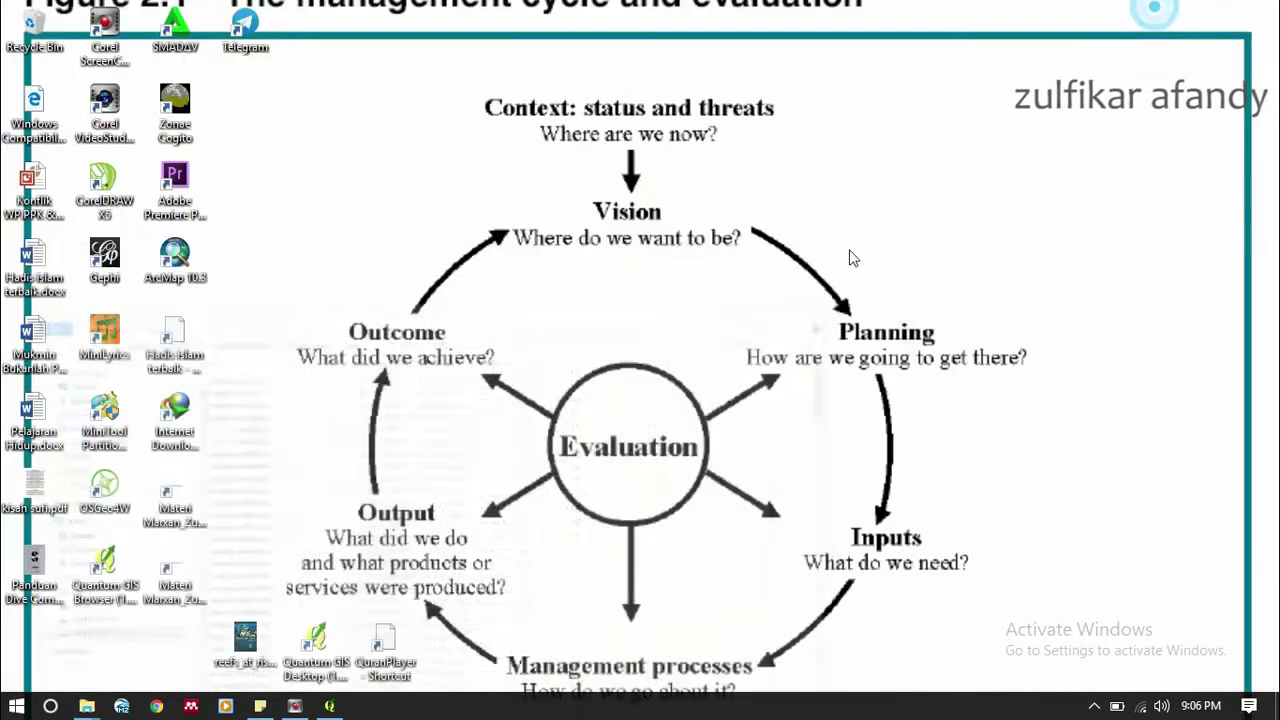
- Launch a new Quantum GIS Desktop session past its tips, and close the older Quantum GIS window, discarding its project changes
double_click(318, 640)
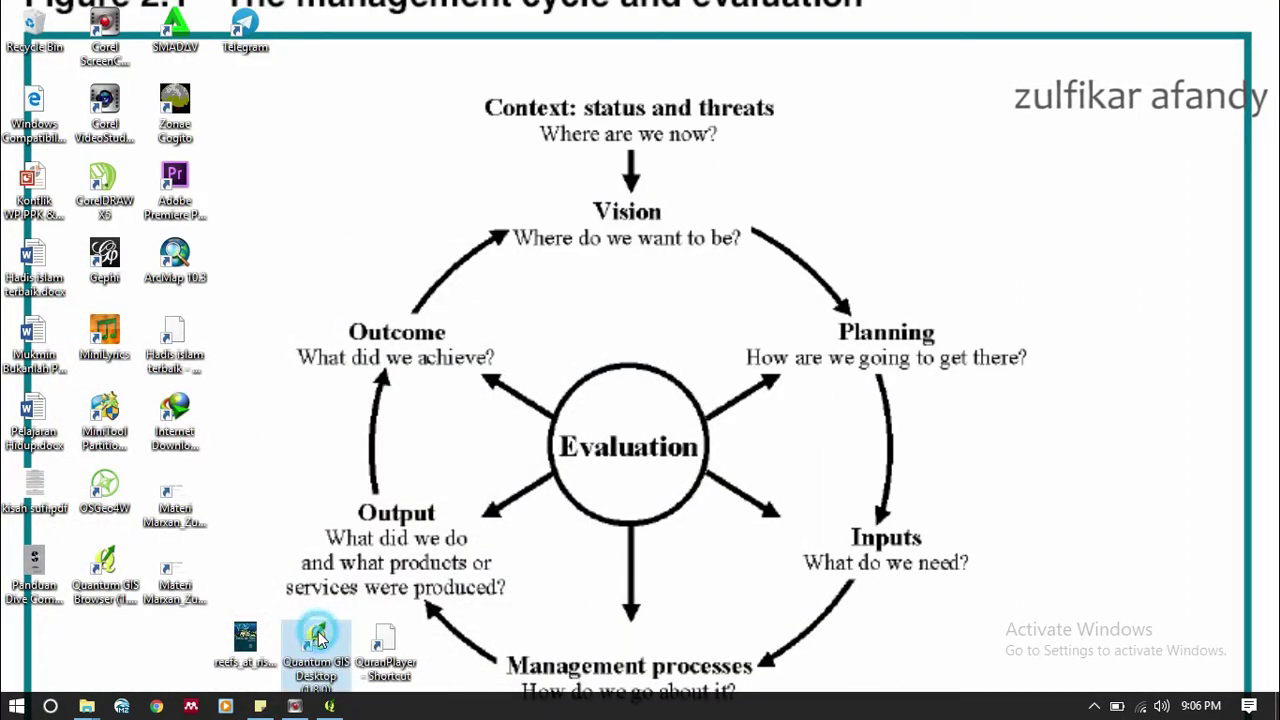
mouse_move(330, 706)
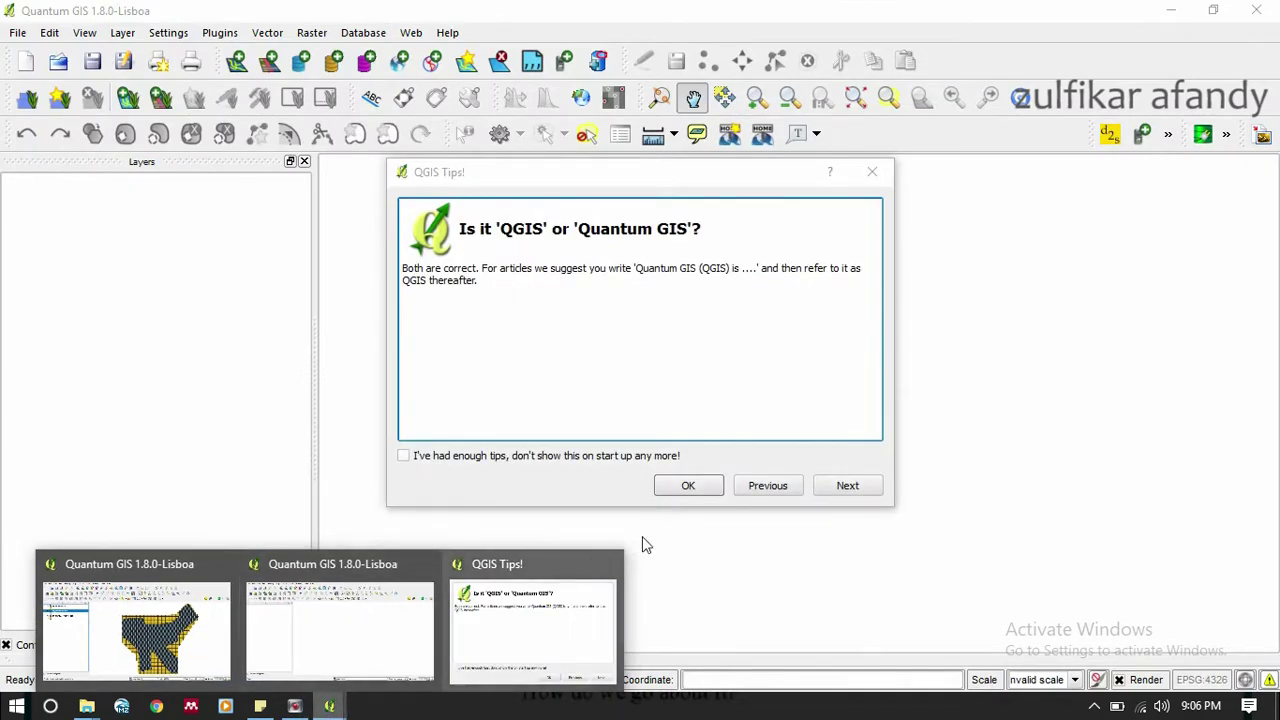
click(688, 485)
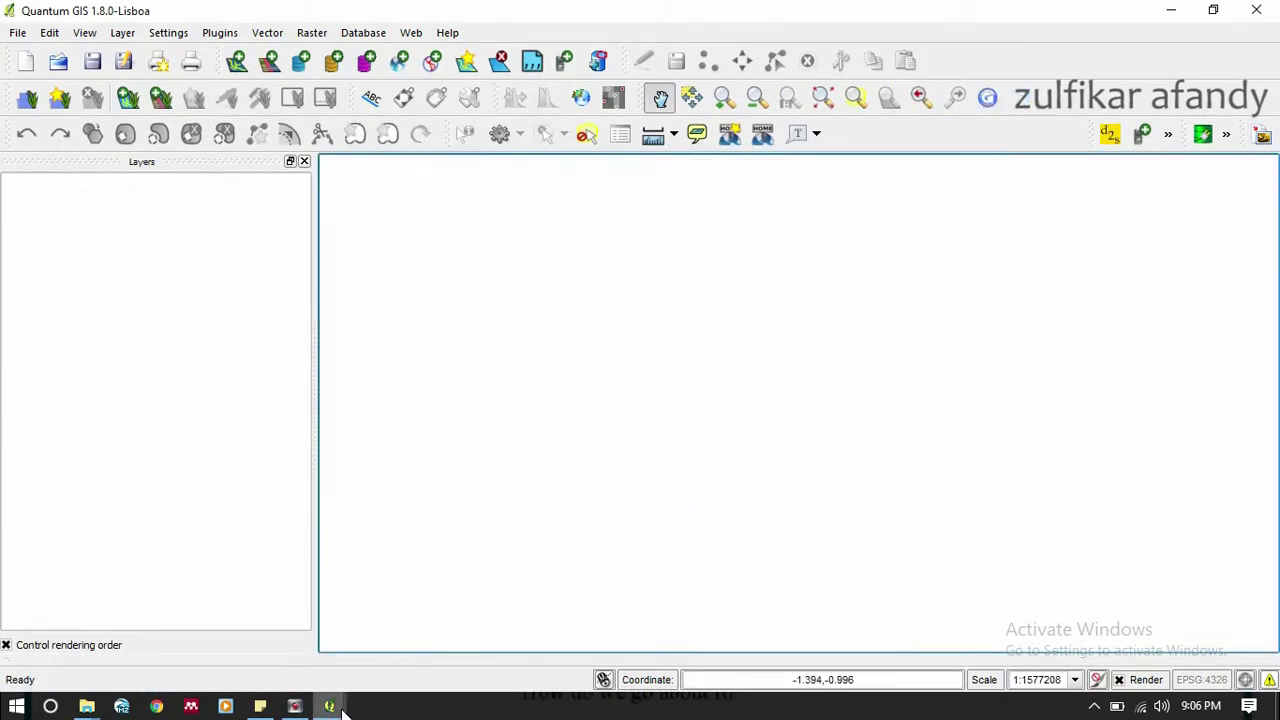
mouse_move(336, 706)
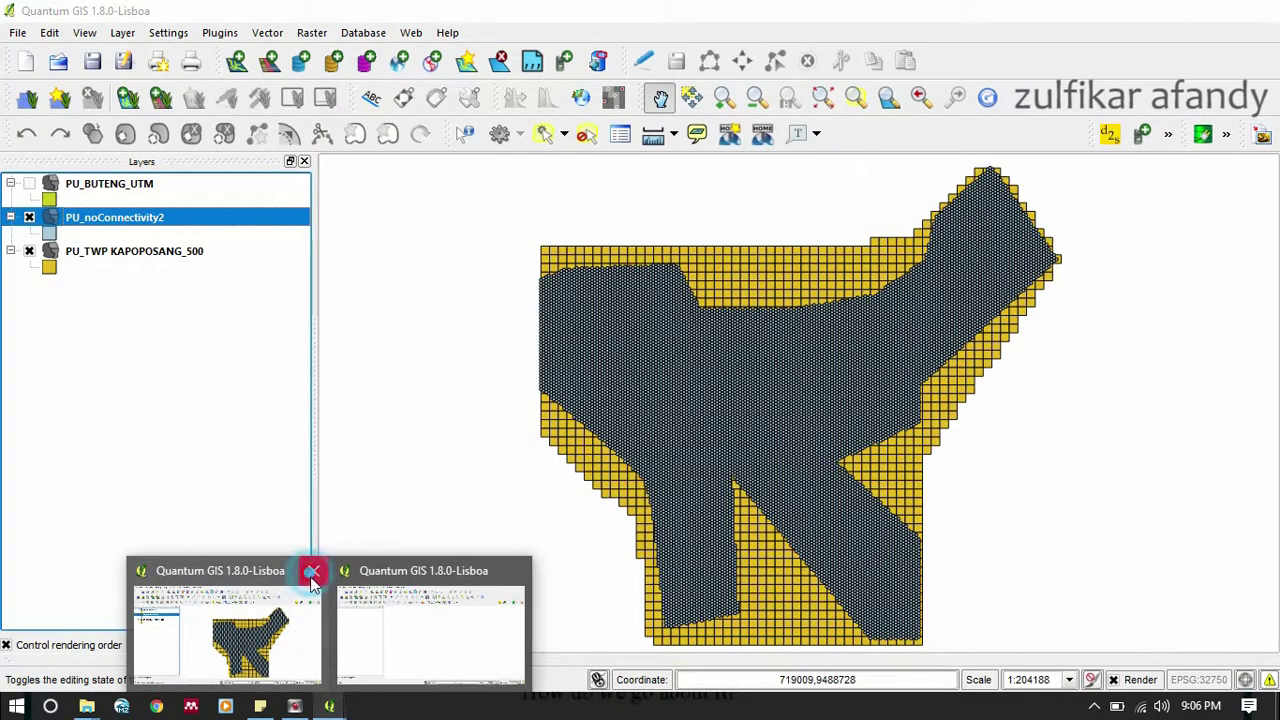
click(312, 574)
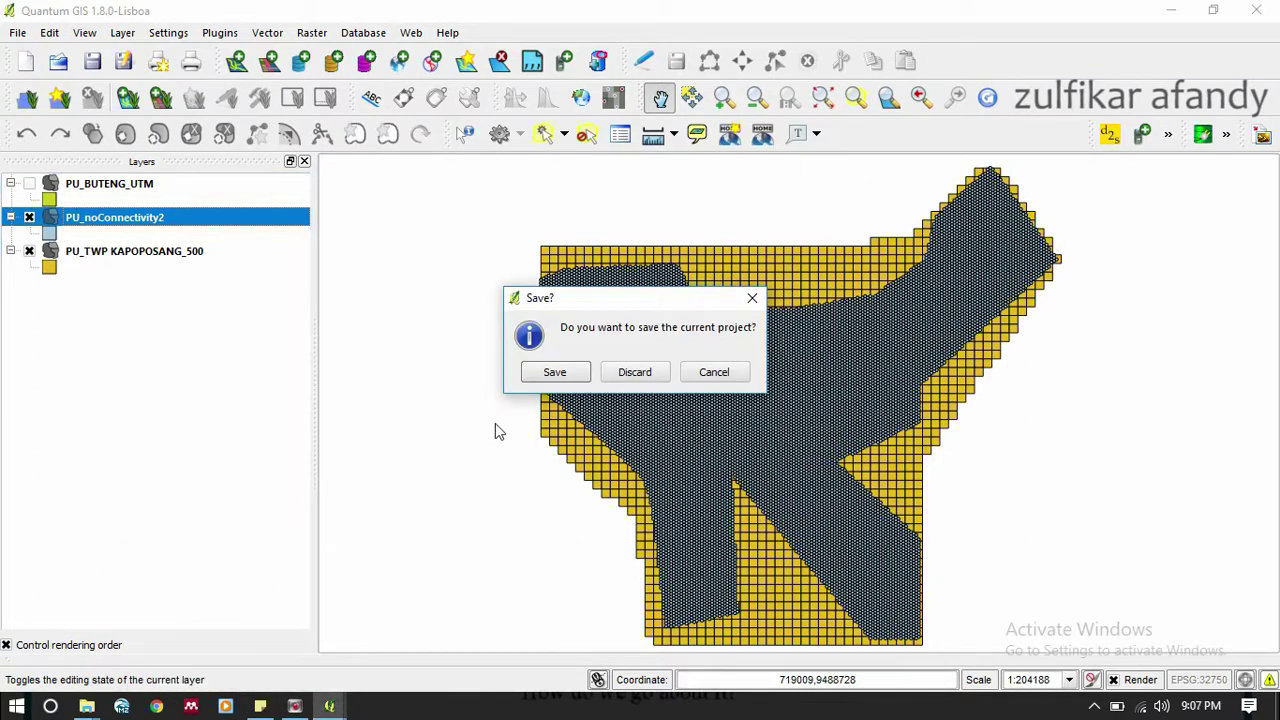
click(609, 374)
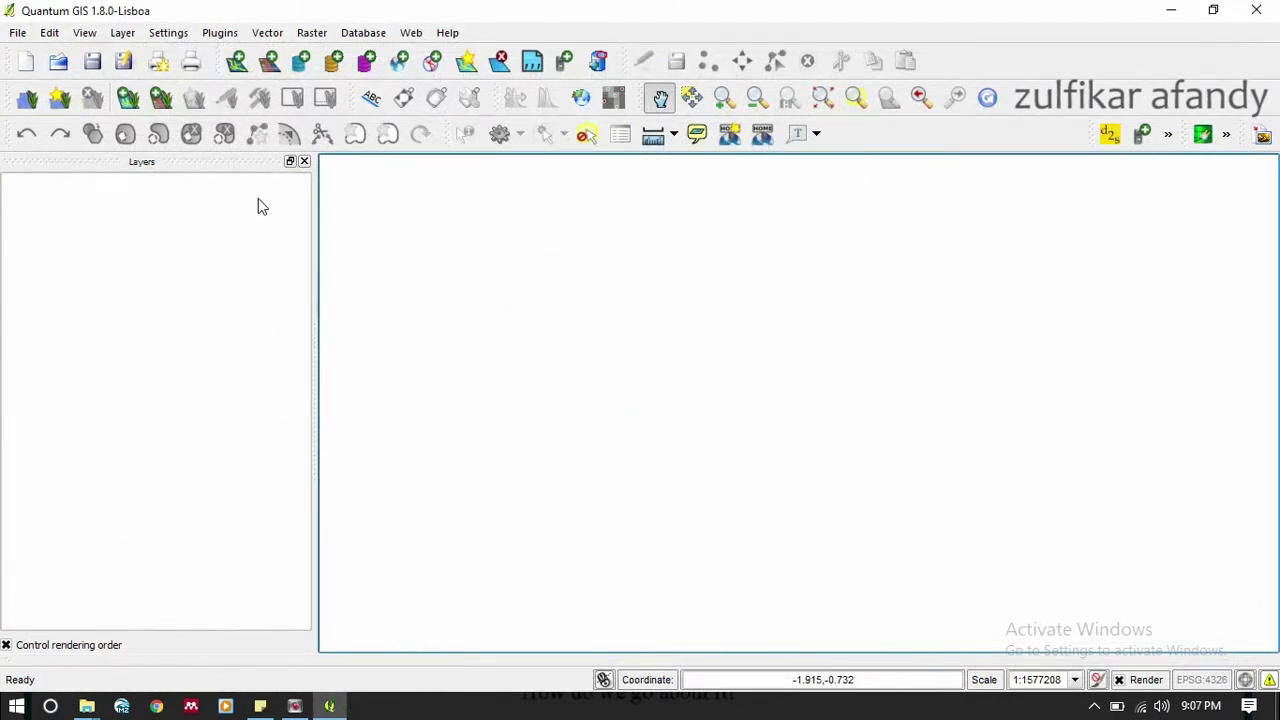
- Add PU_TWP KAPOPOSANG_500.shp from the 1_PLANNING UNIT folder as a vector layer
click(237, 62)
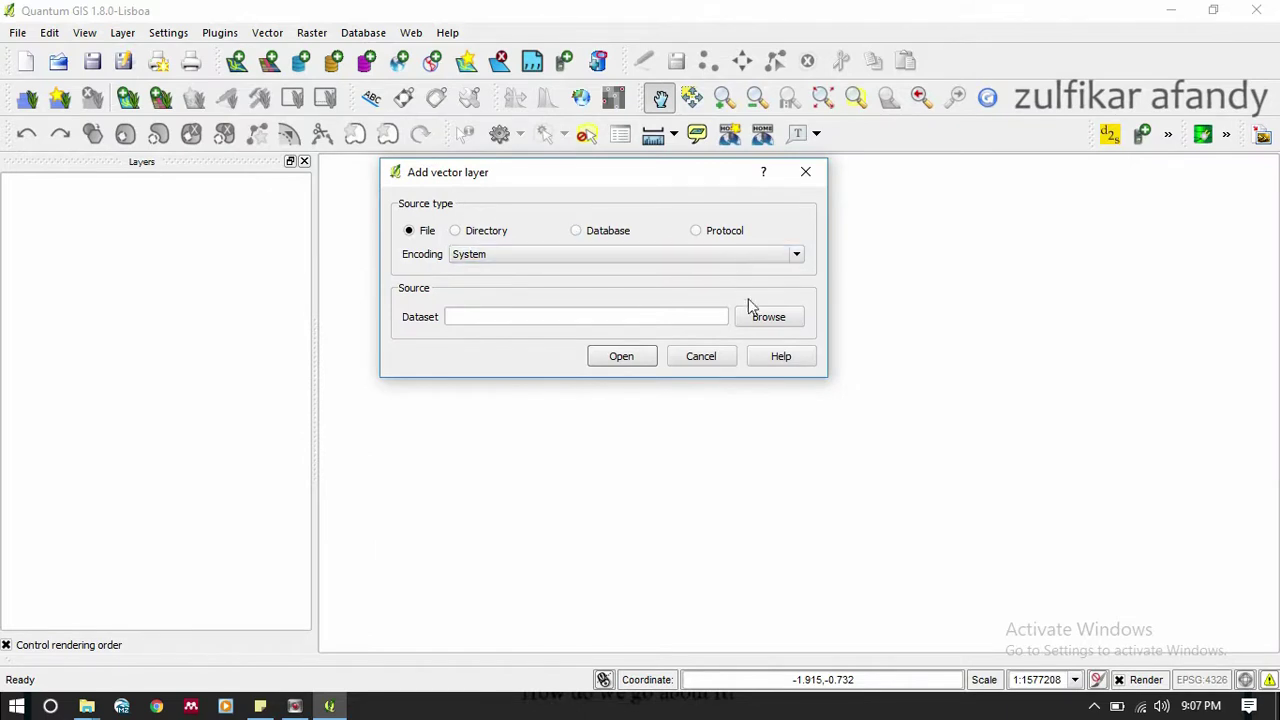
click(757, 318)
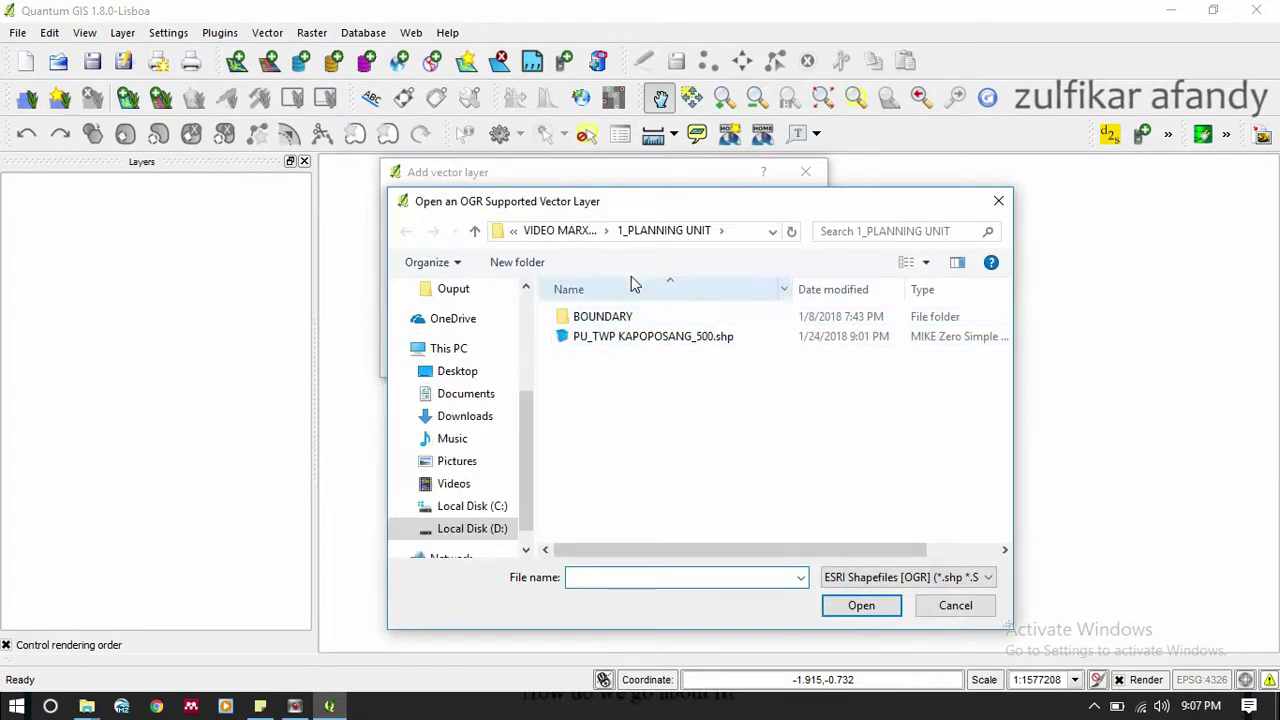
click(612, 338)
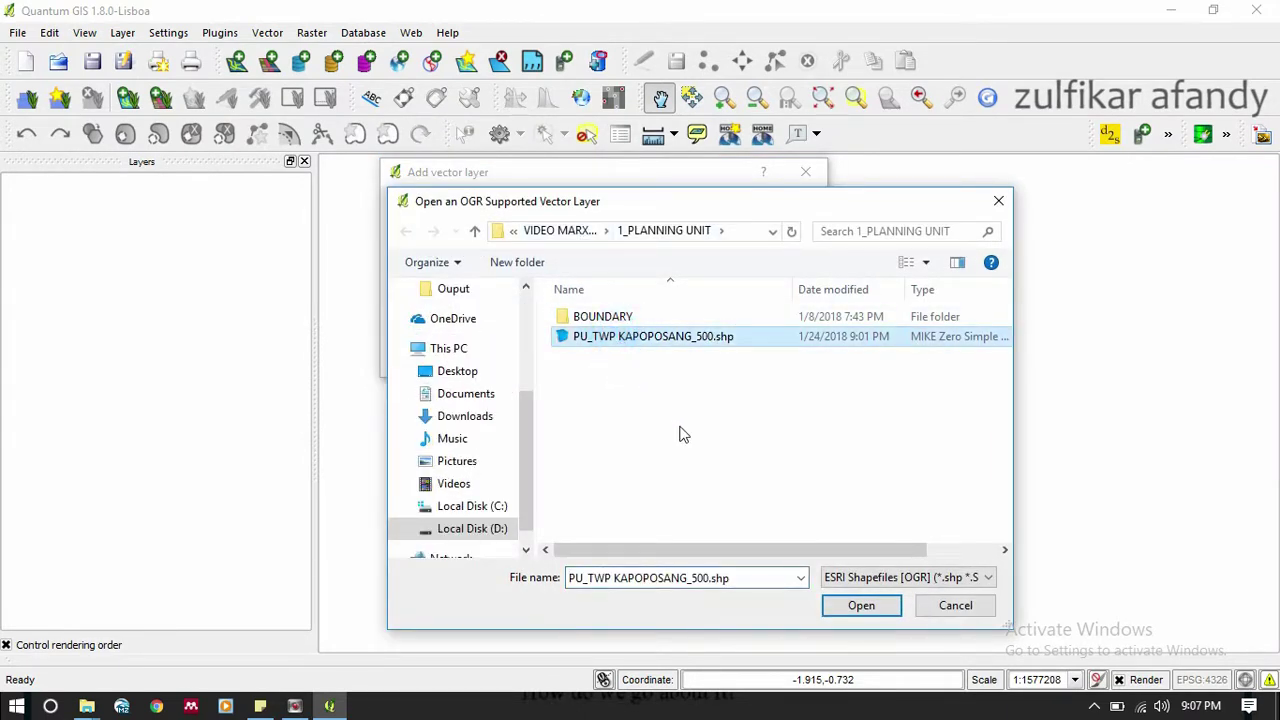
click(858, 605)
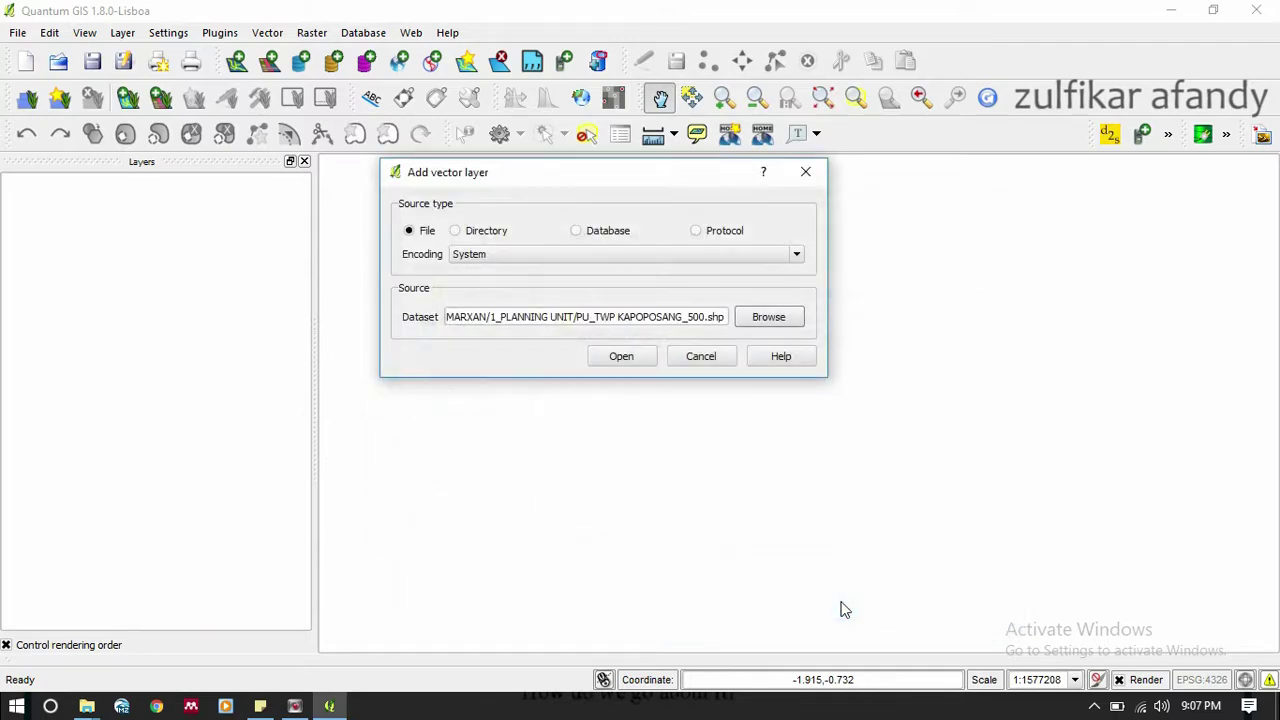
click(622, 356)
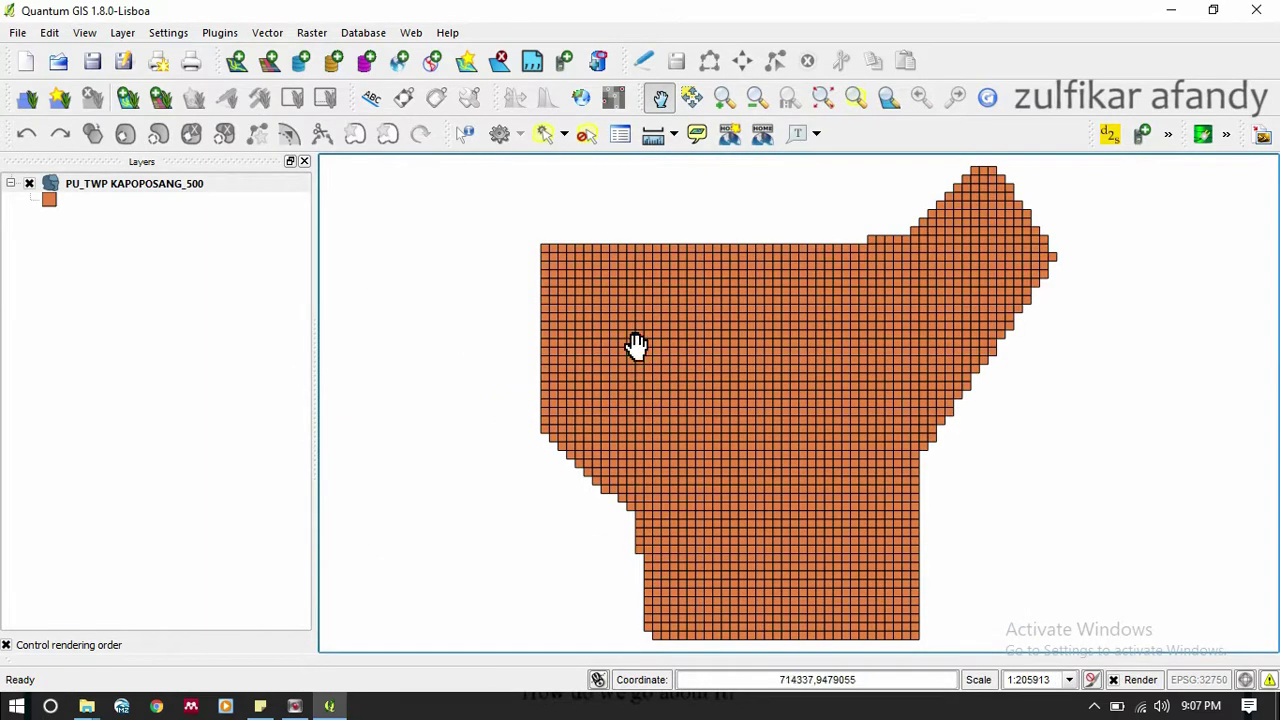
click(211, 34)
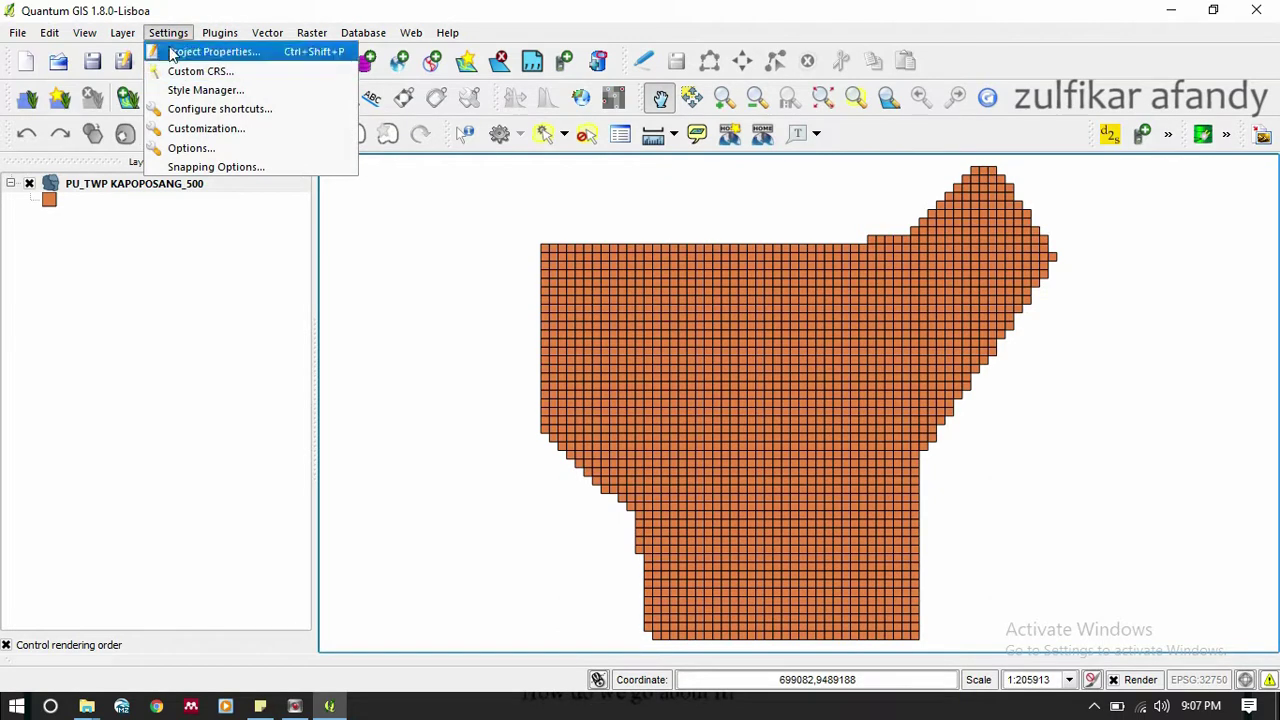
click(374, 260)
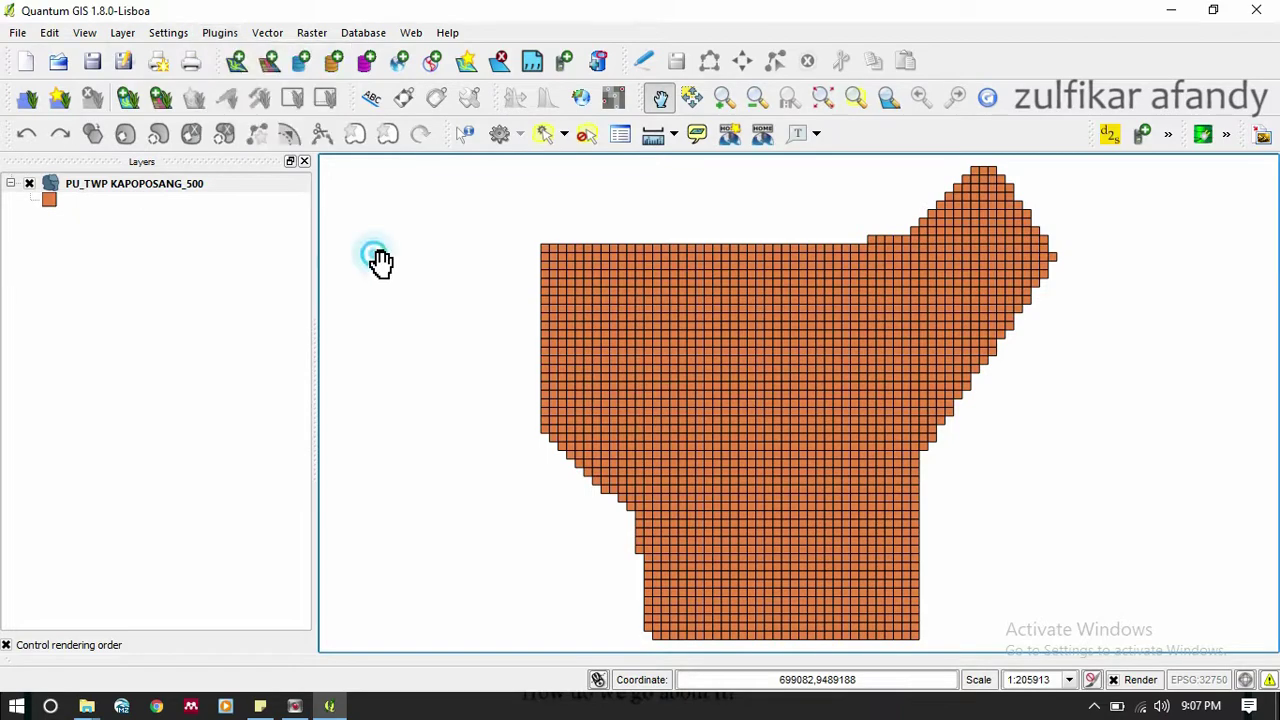
drag(374, 260, 800, 407)
drag(954, 486, 586, 357)
- Examine the attribute table of PU_TWP KAPOPOSANG_500 across all its columns, and close it
right_click(143, 186)
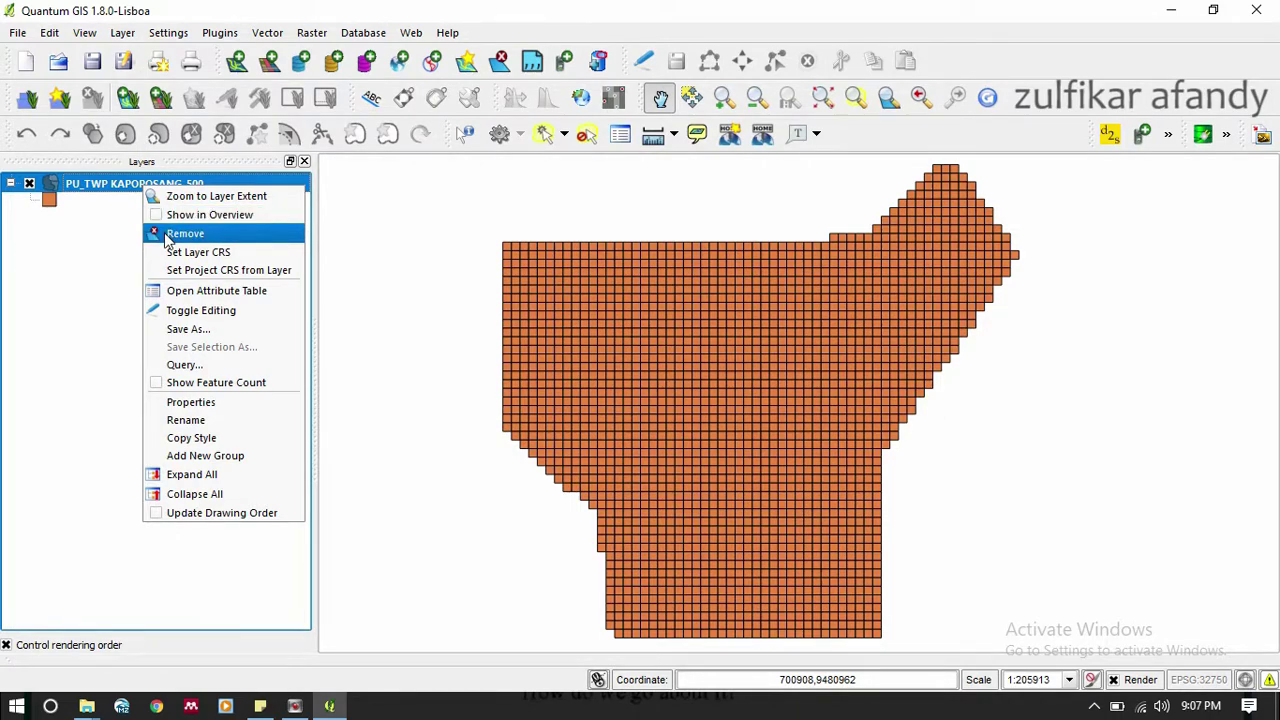
click(200, 290)
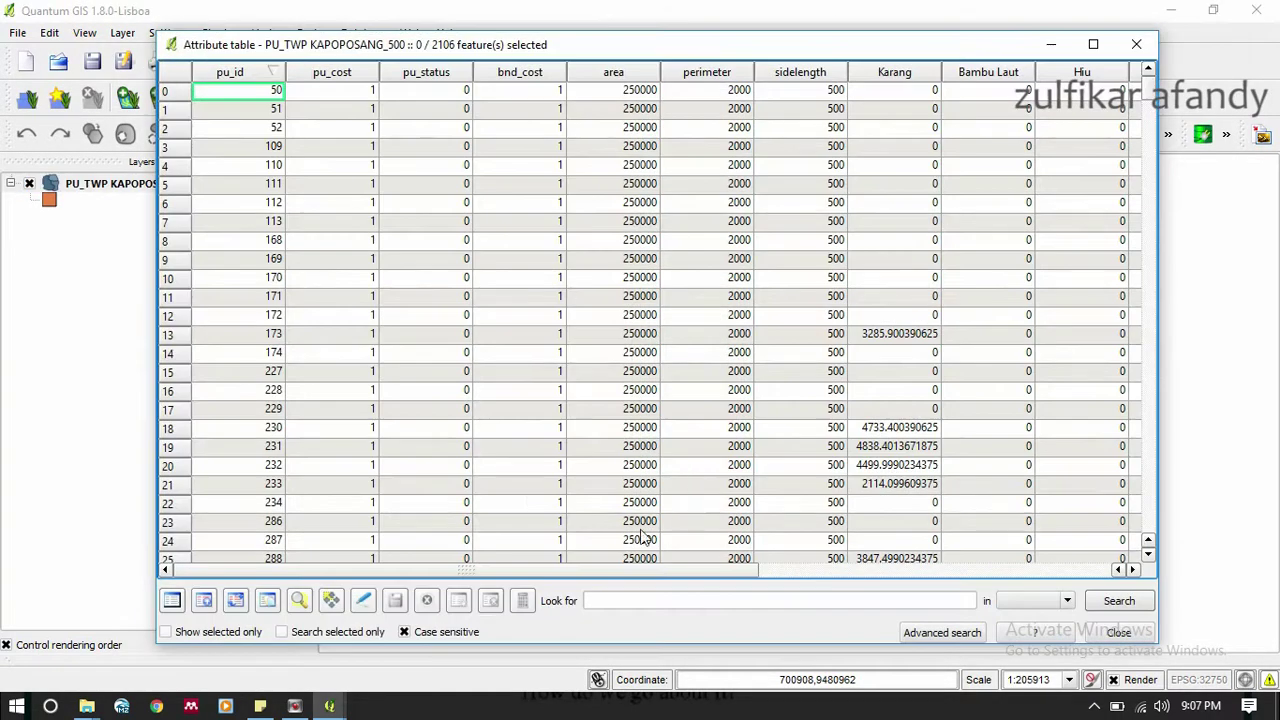
drag(586, 571, 936, 575)
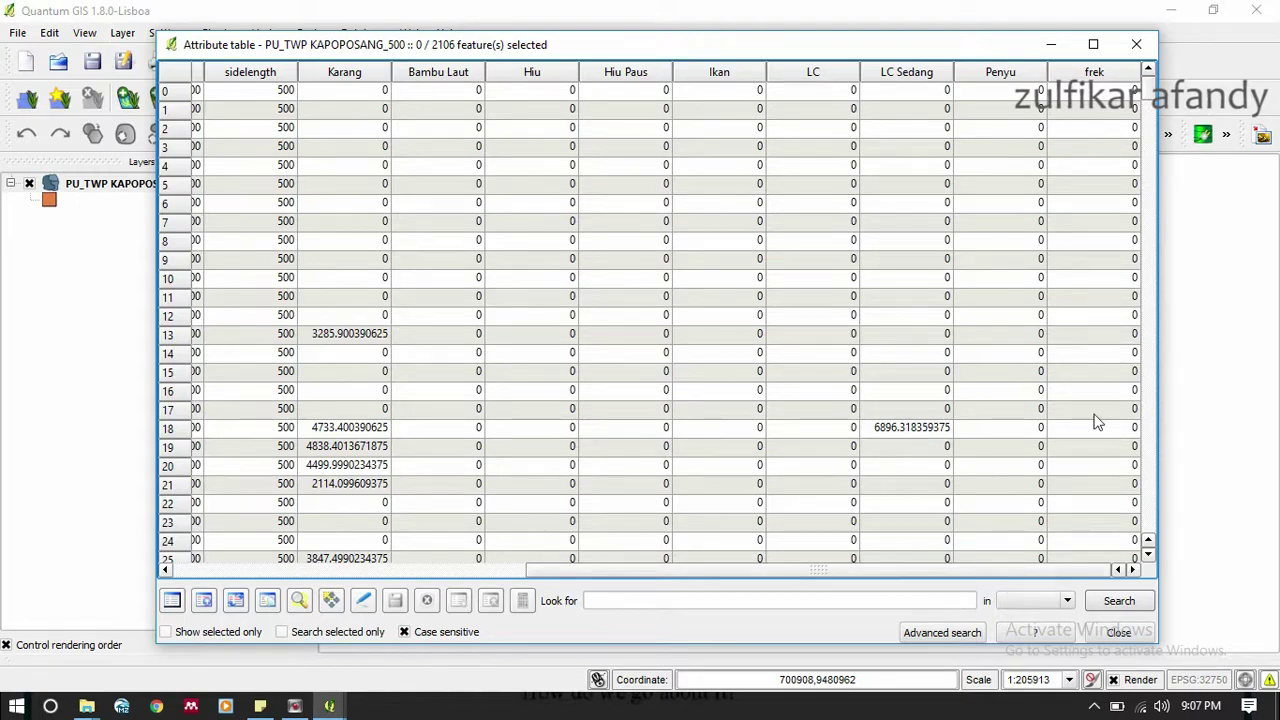
click(1136, 44)
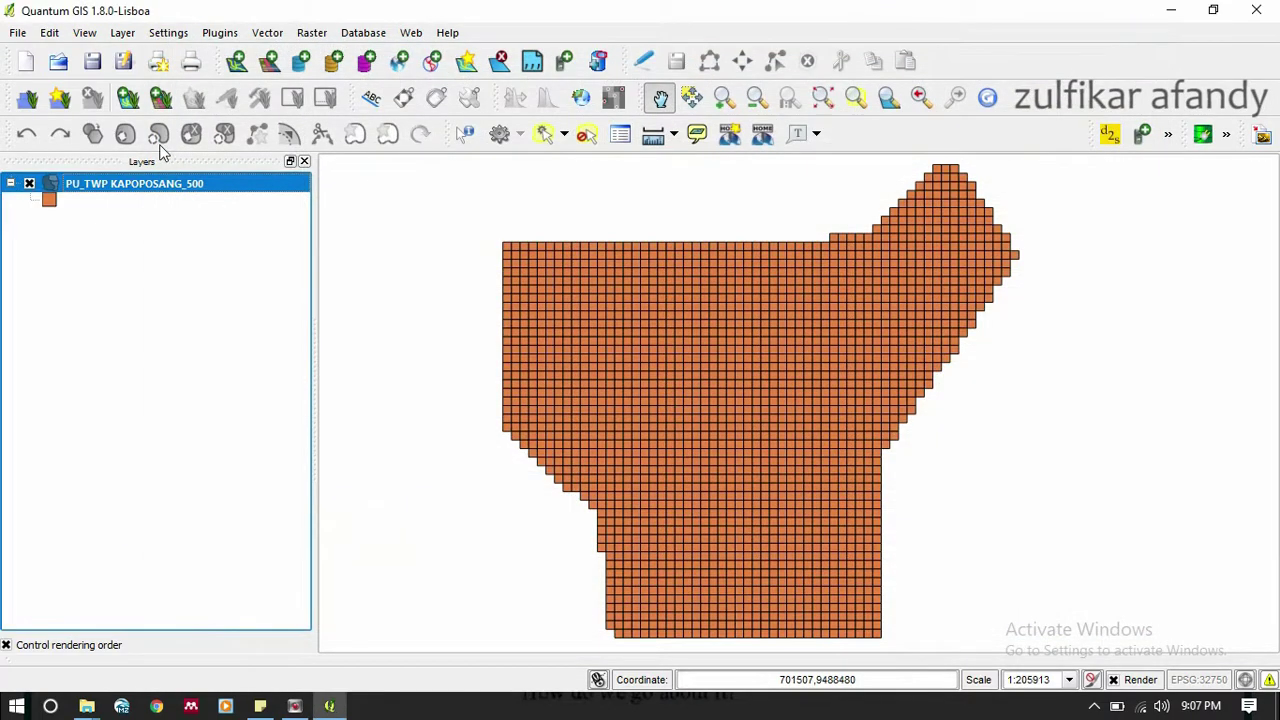
- Start Qmarxan's Import Marxan Results tool and choose output_ssoln.txt from D:/VIDEO MARXAN/4_Folder Marxan/output as the results file
click(212, 34)
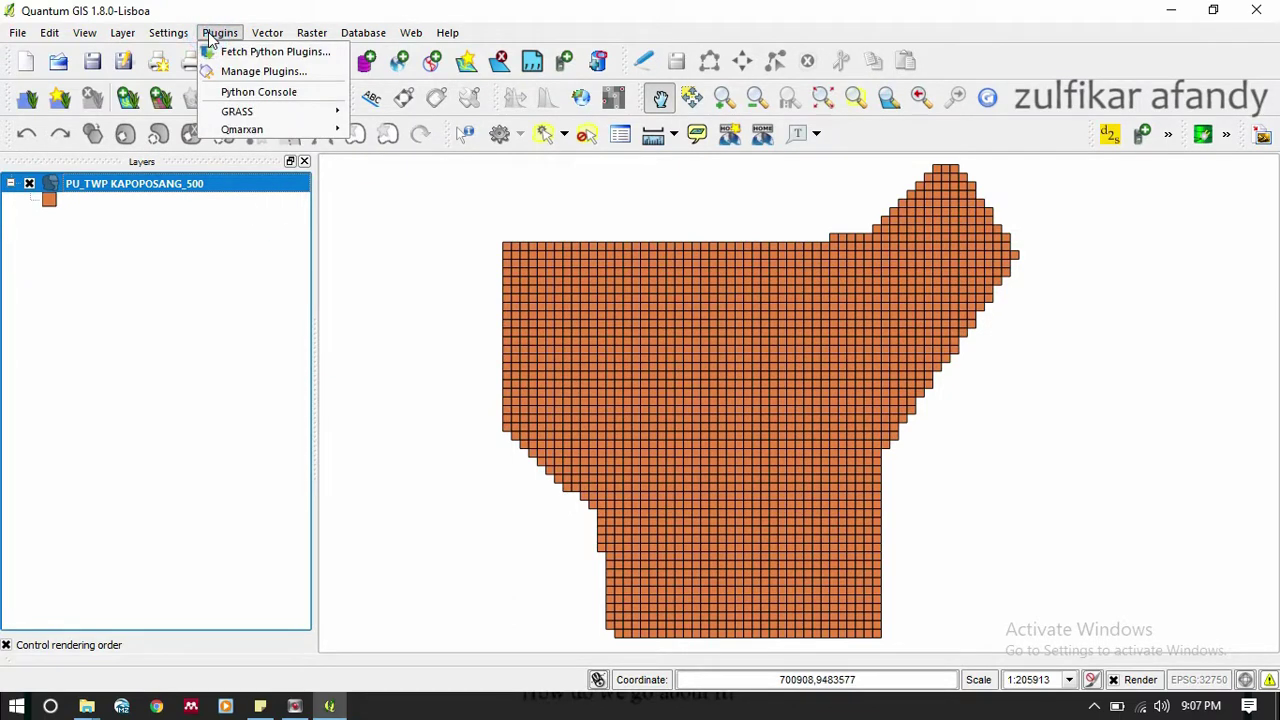
mouse_move(249, 130)
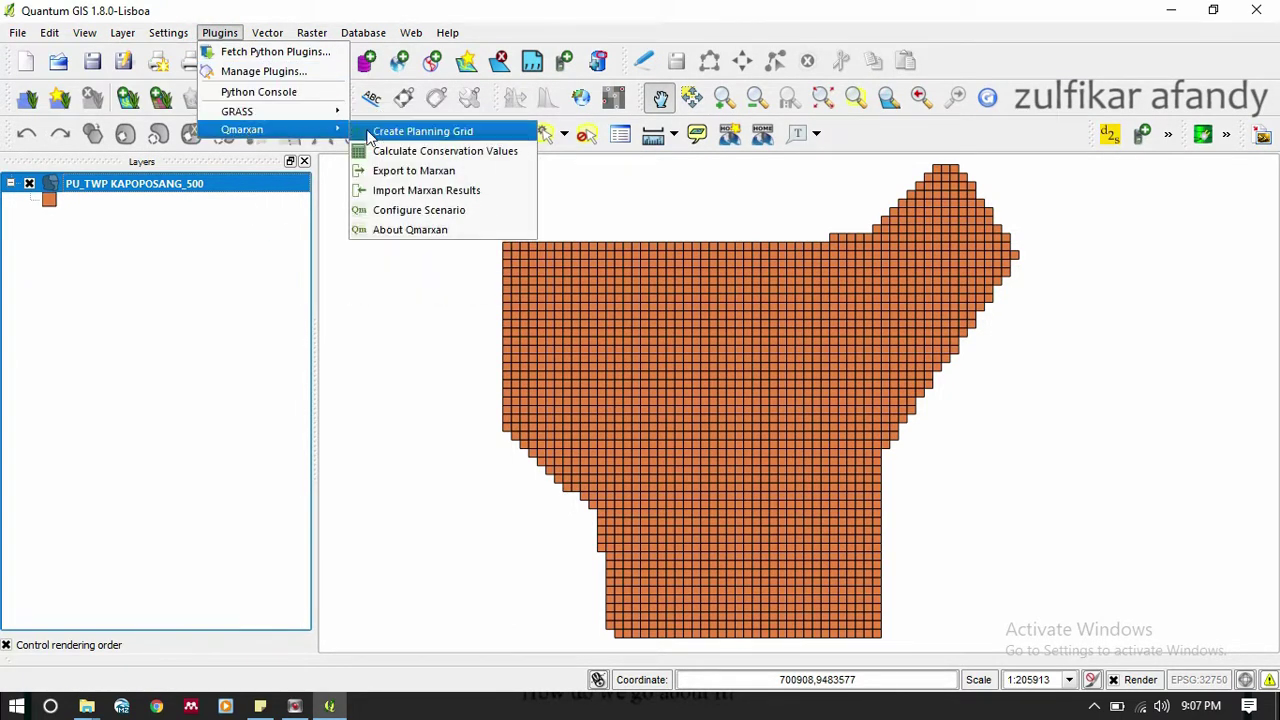
click(436, 199)
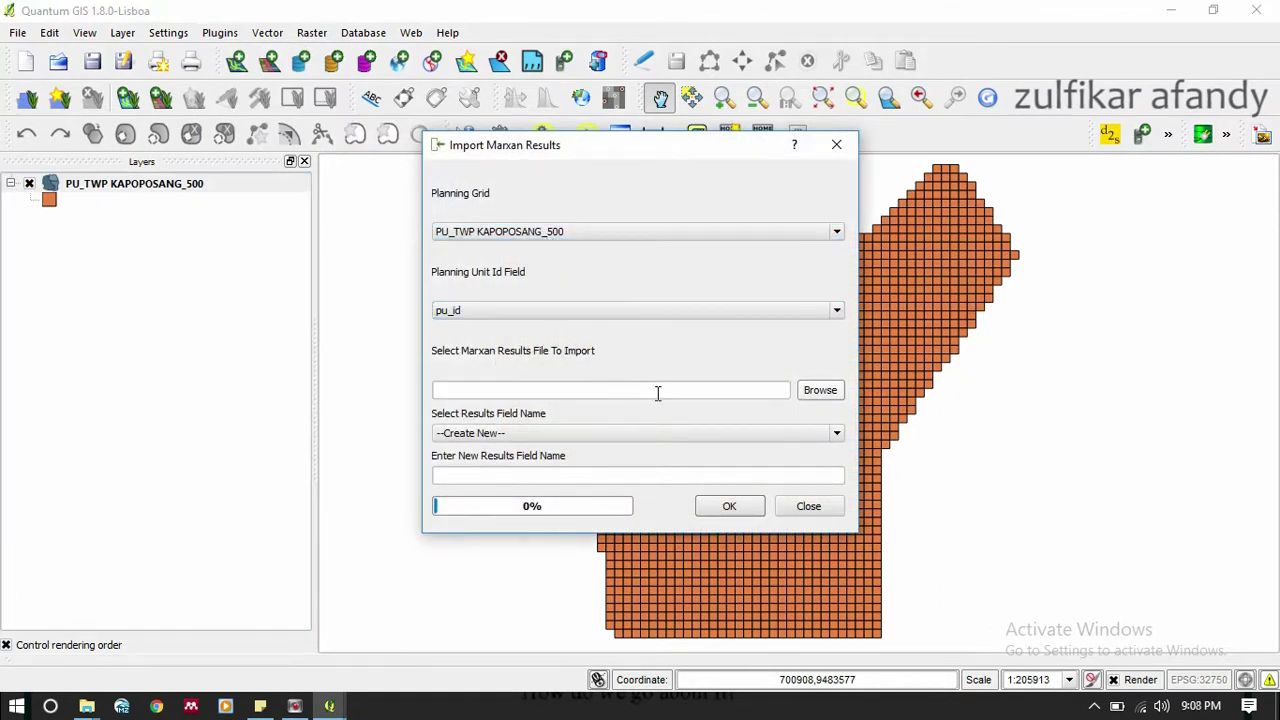
click(818, 392)
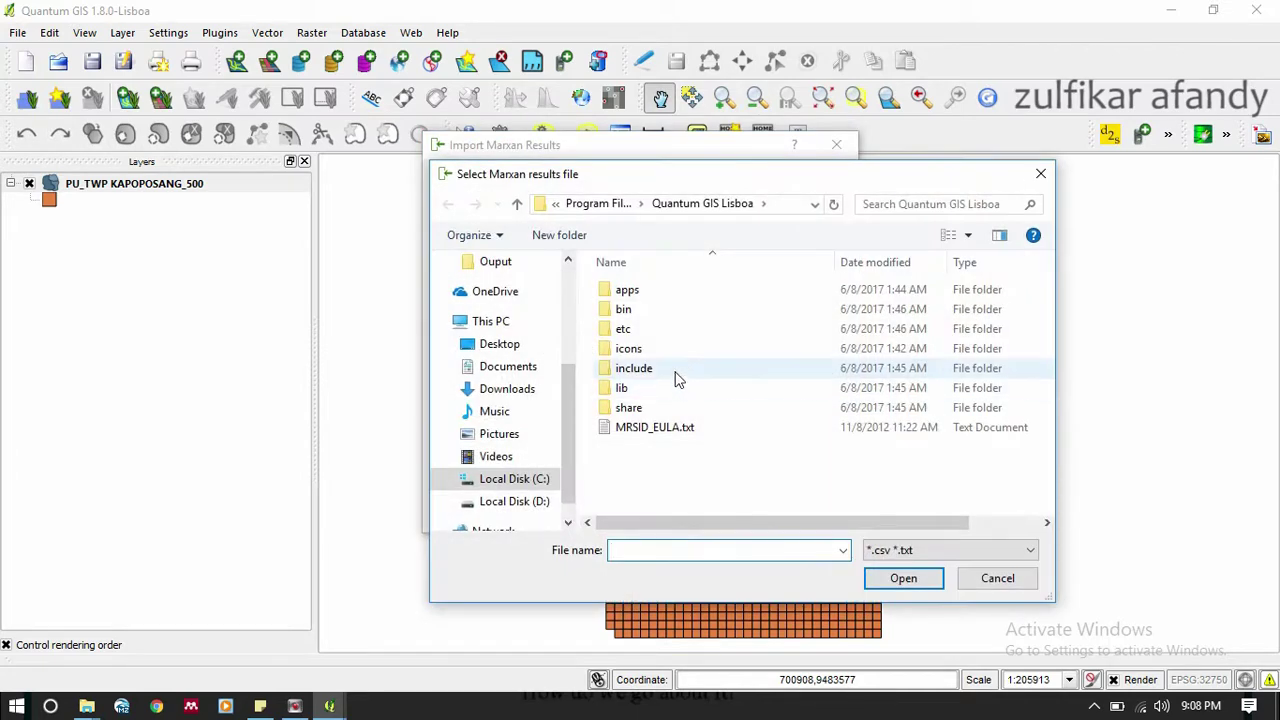
scroll(564, 428, down, 1)
click(510, 482)
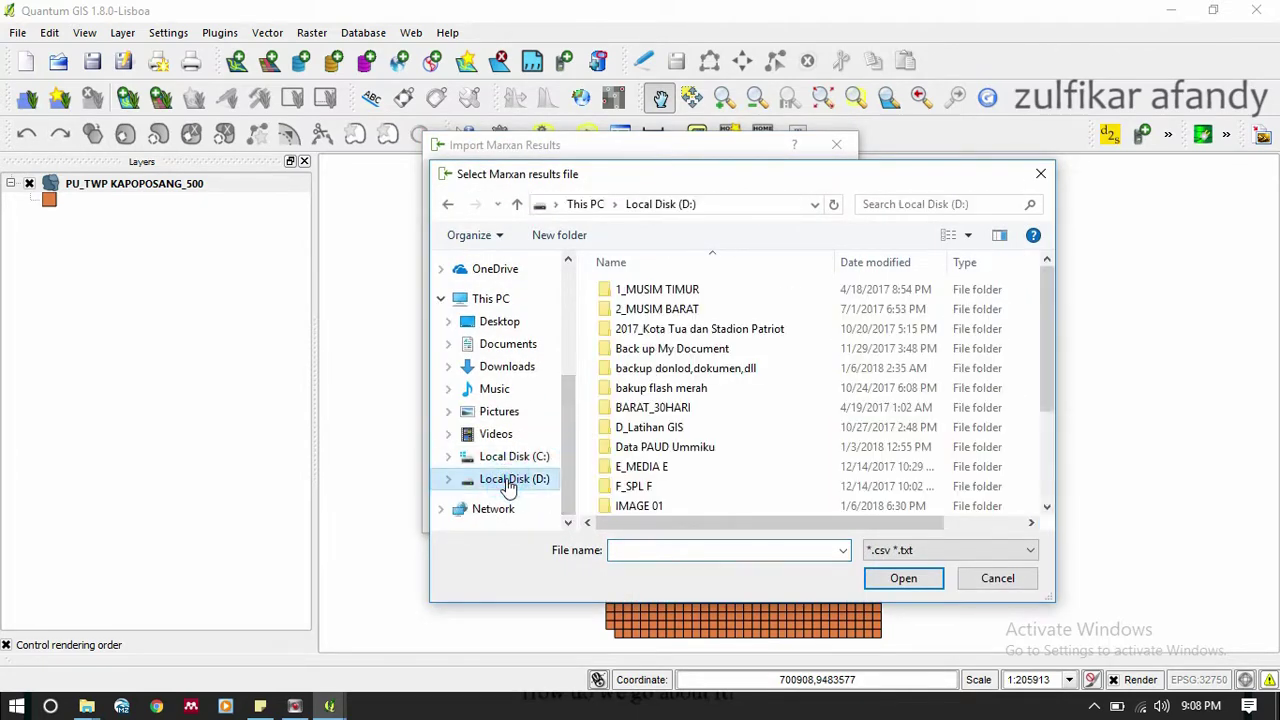
drag(1045, 365, 1042, 457)
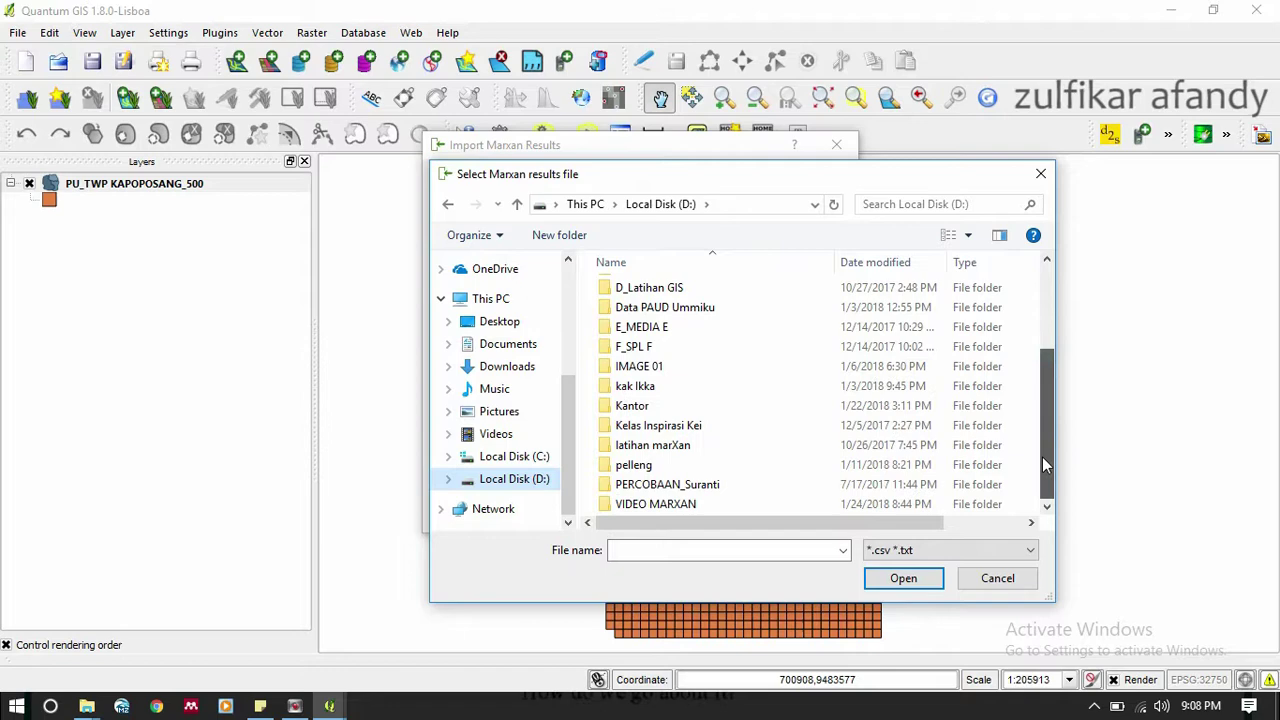
click(668, 505)
double_click(668, 505)
double_click(660, 369)
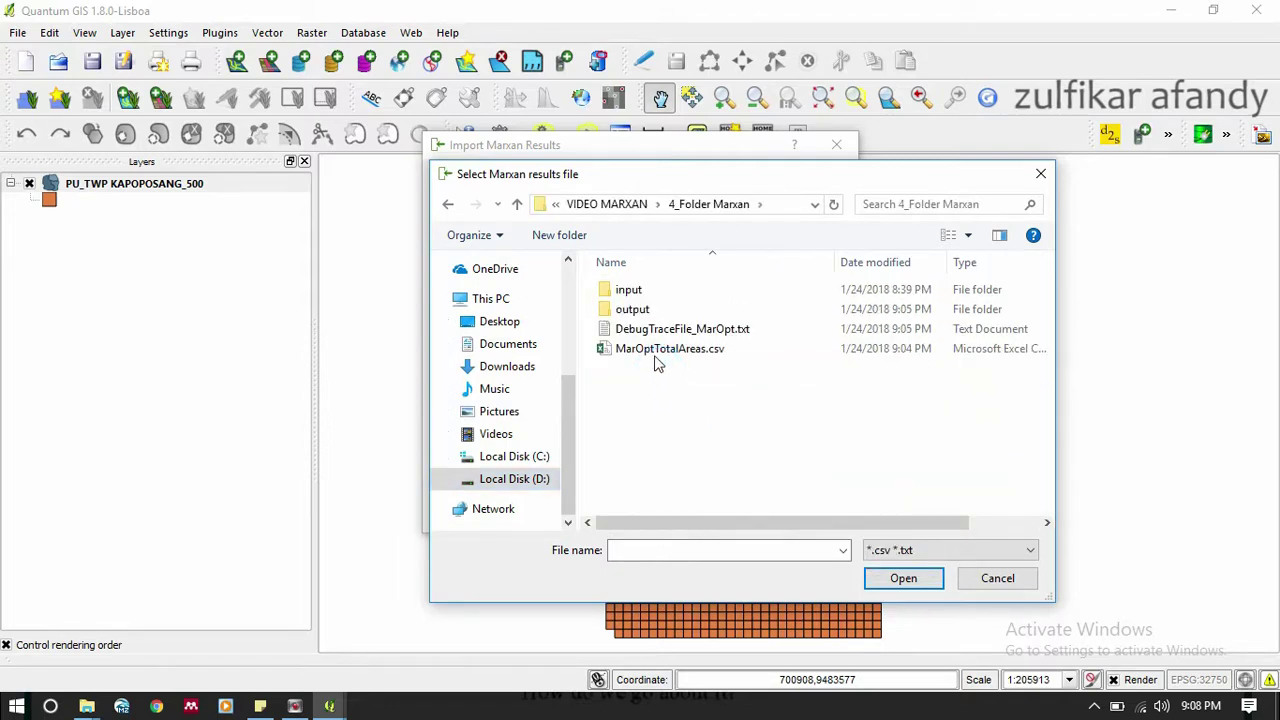
double_click(632, 308)
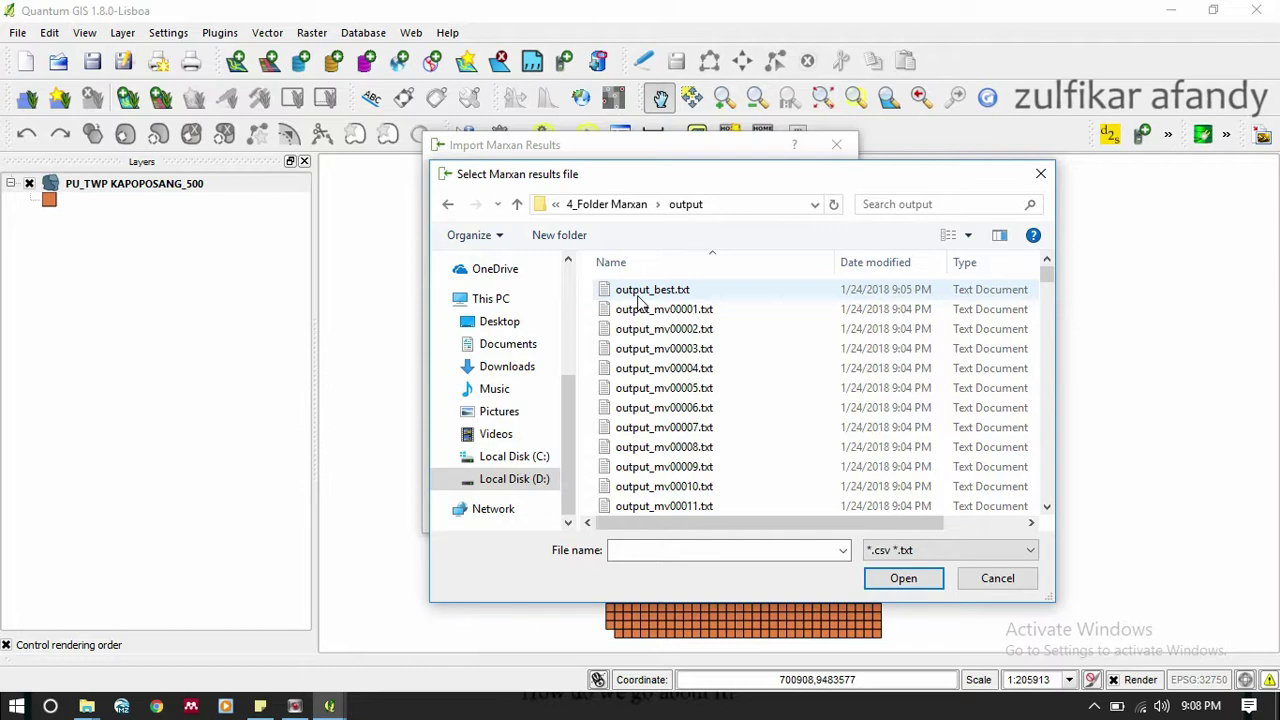
click(1040, 280)
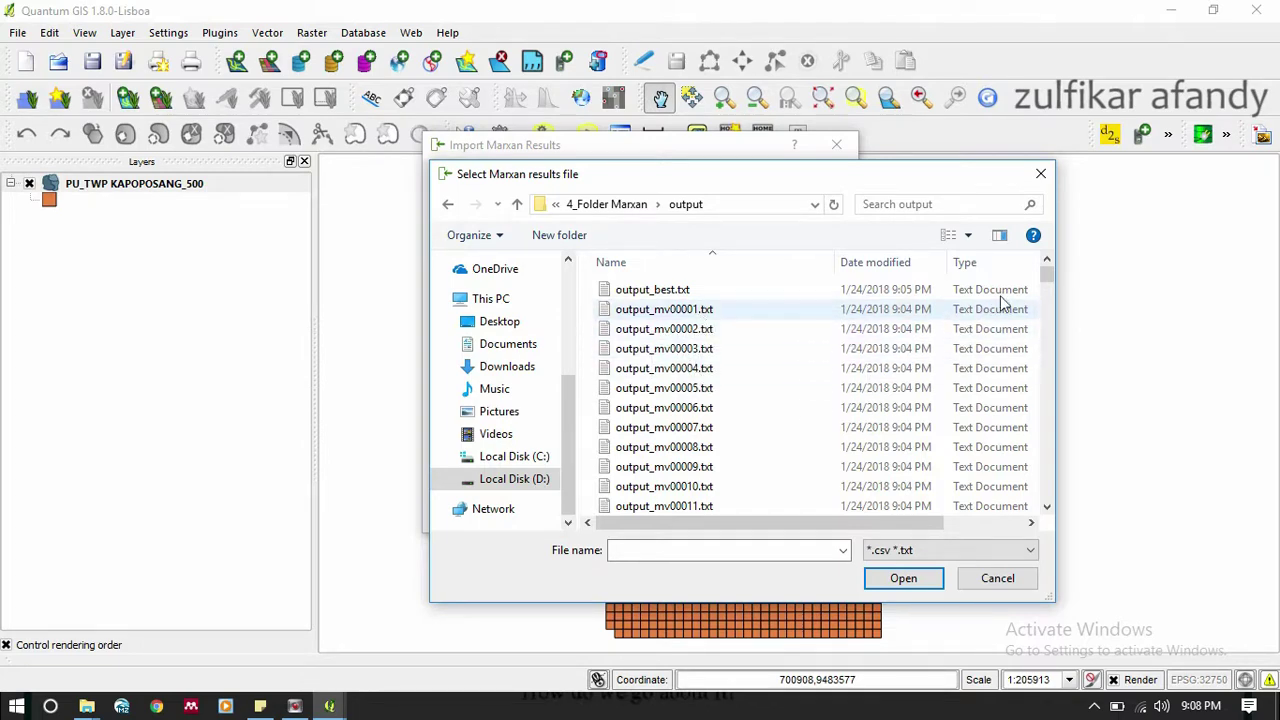
drag(1046, 272, 1048, 491)
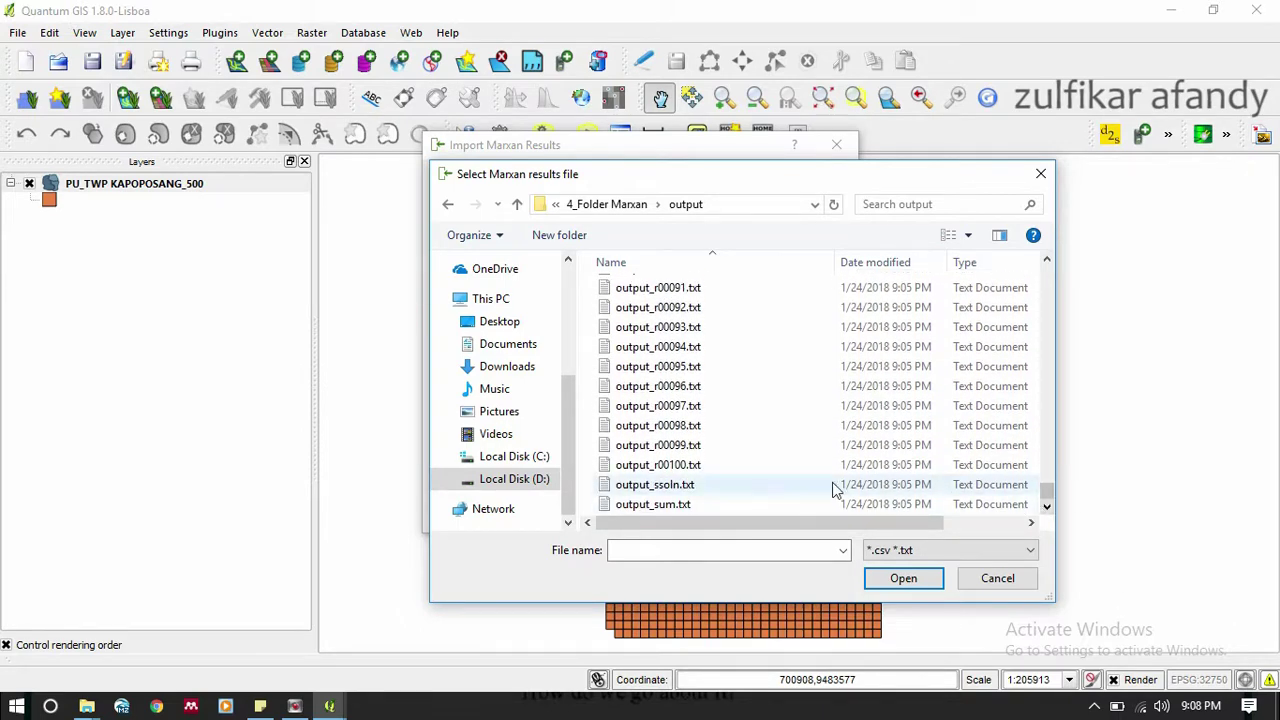
click(638, 486)
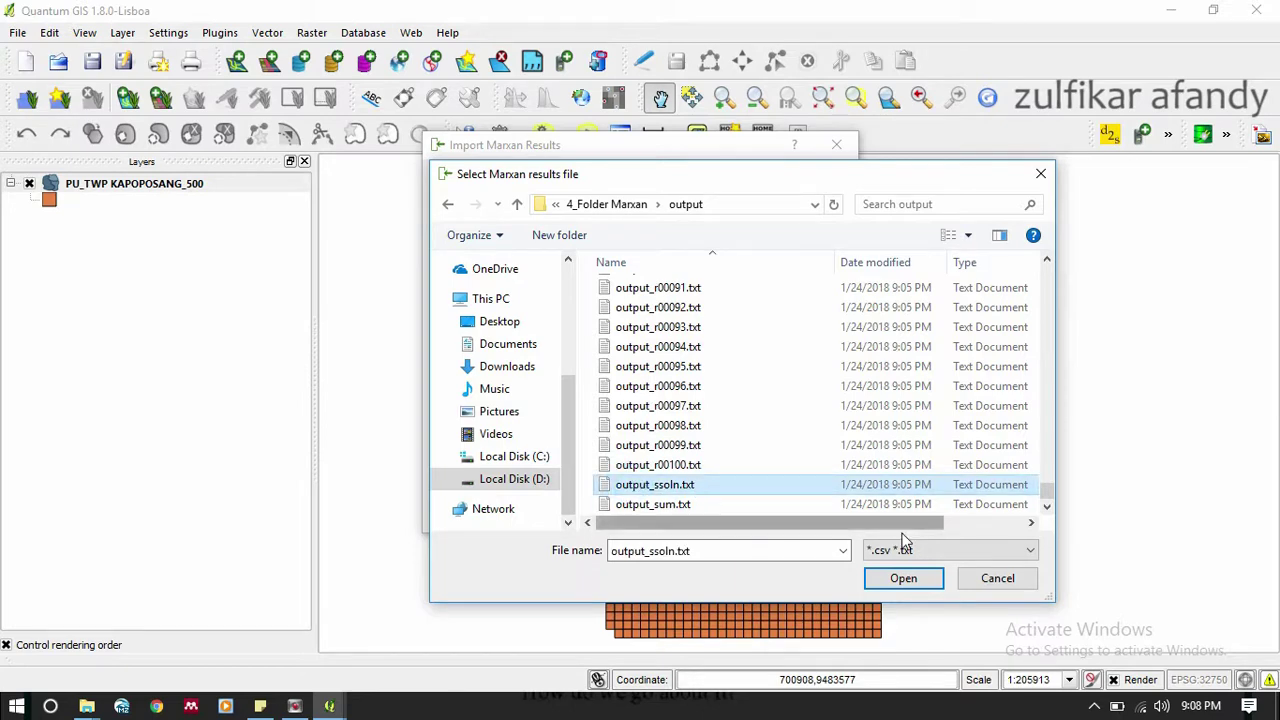
click(900, 578)
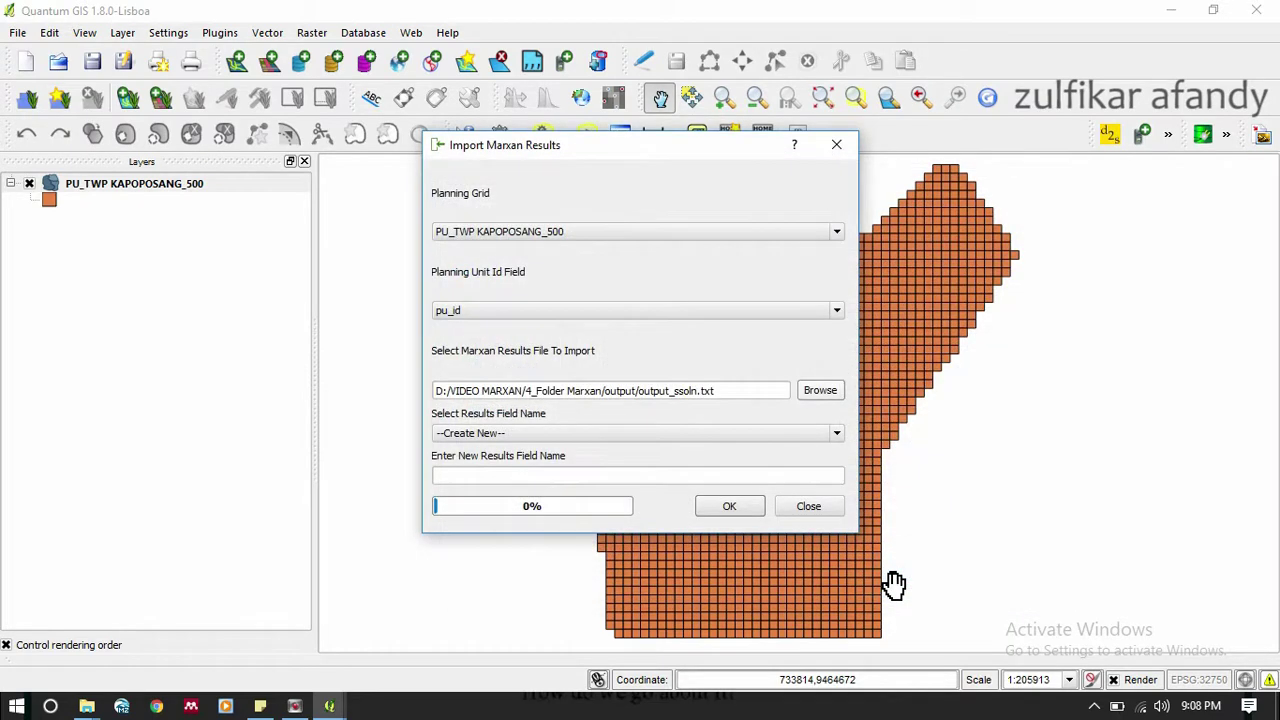
- Import the Marxan results into a new field named "frek pilih" and close the import dialog
click(555, 475)
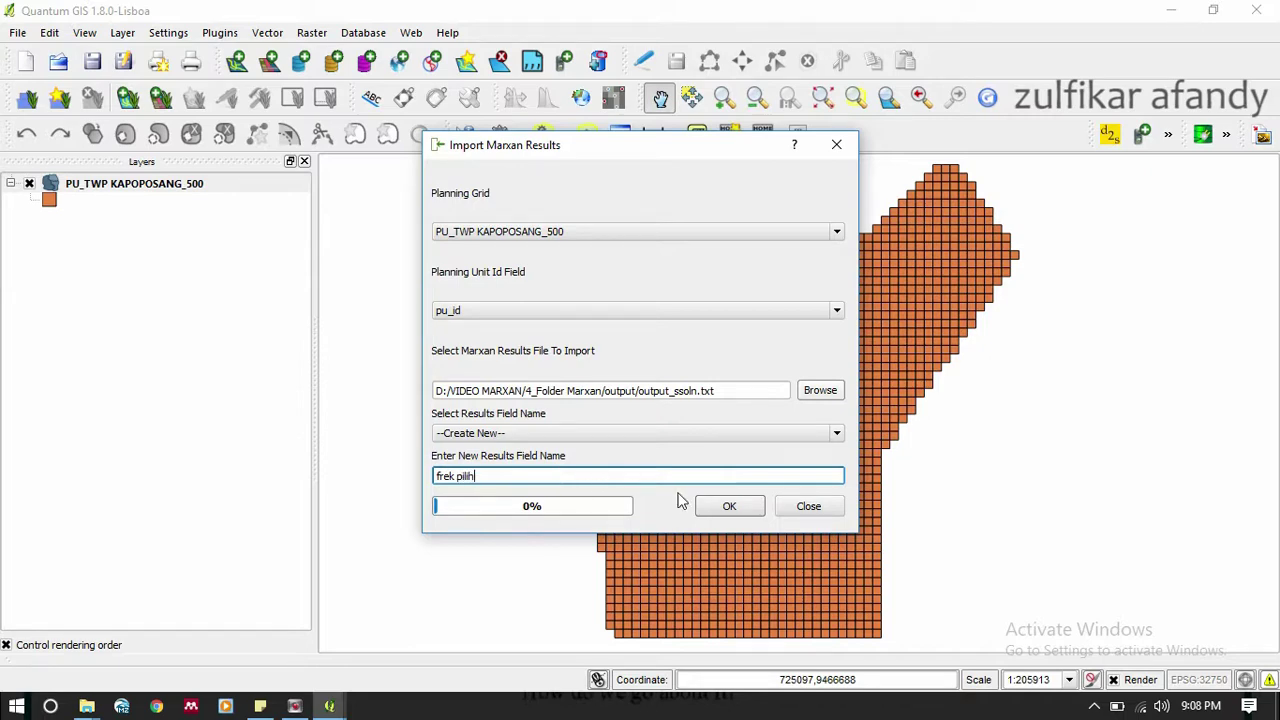
click(731, 506)
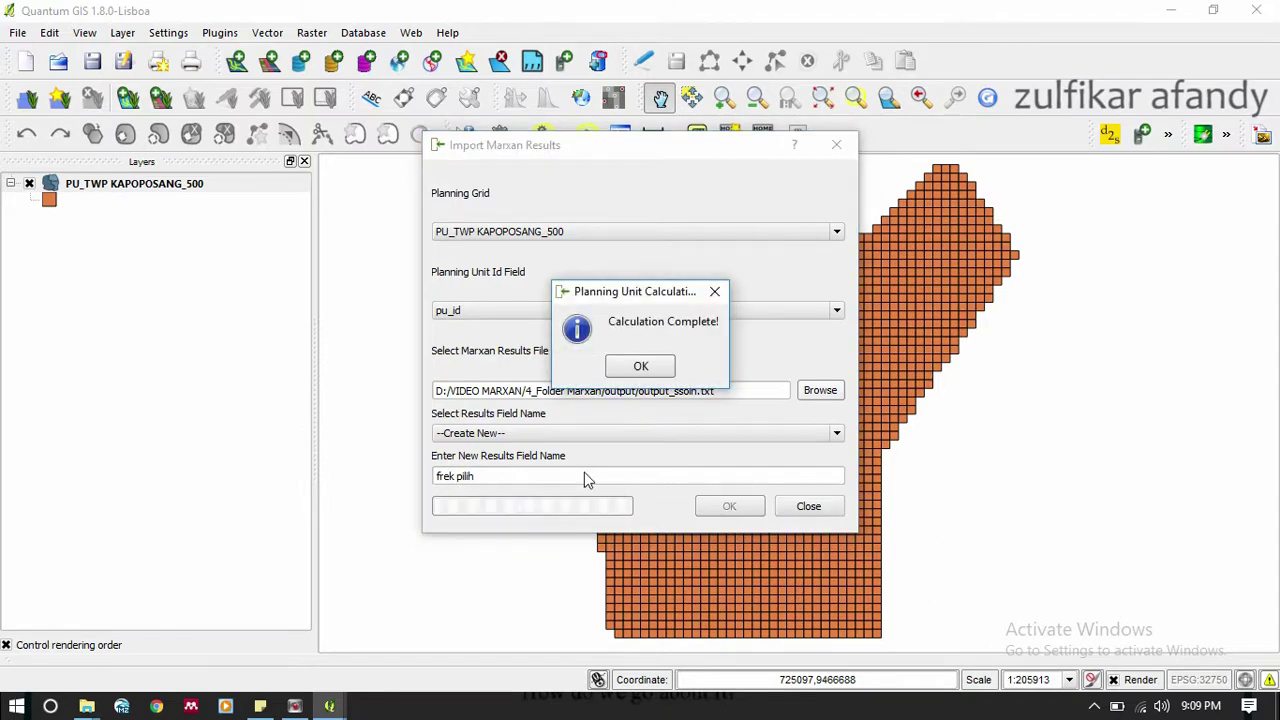
click(640, 366)
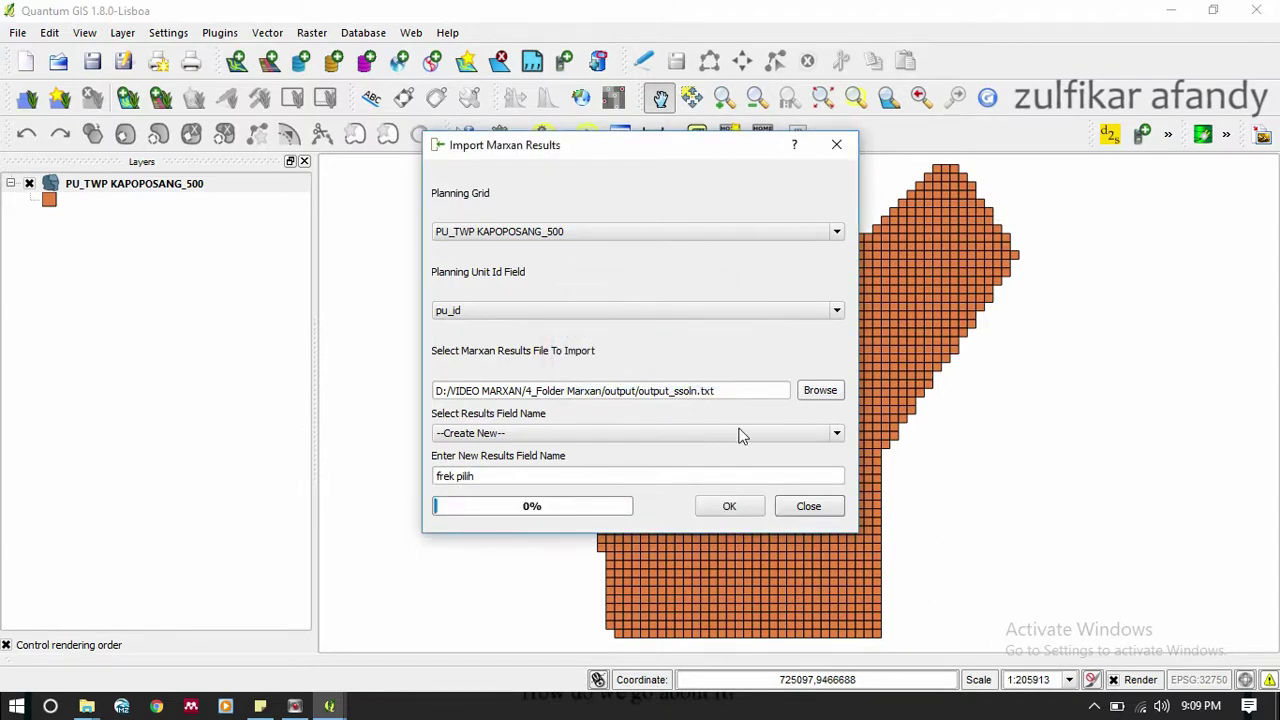
click(809, 508)
- Check the last columns of the PU_TWP KAPOPOSANG_500 attribute table for the frek pilih field, and close the table
right_click(158, 195)
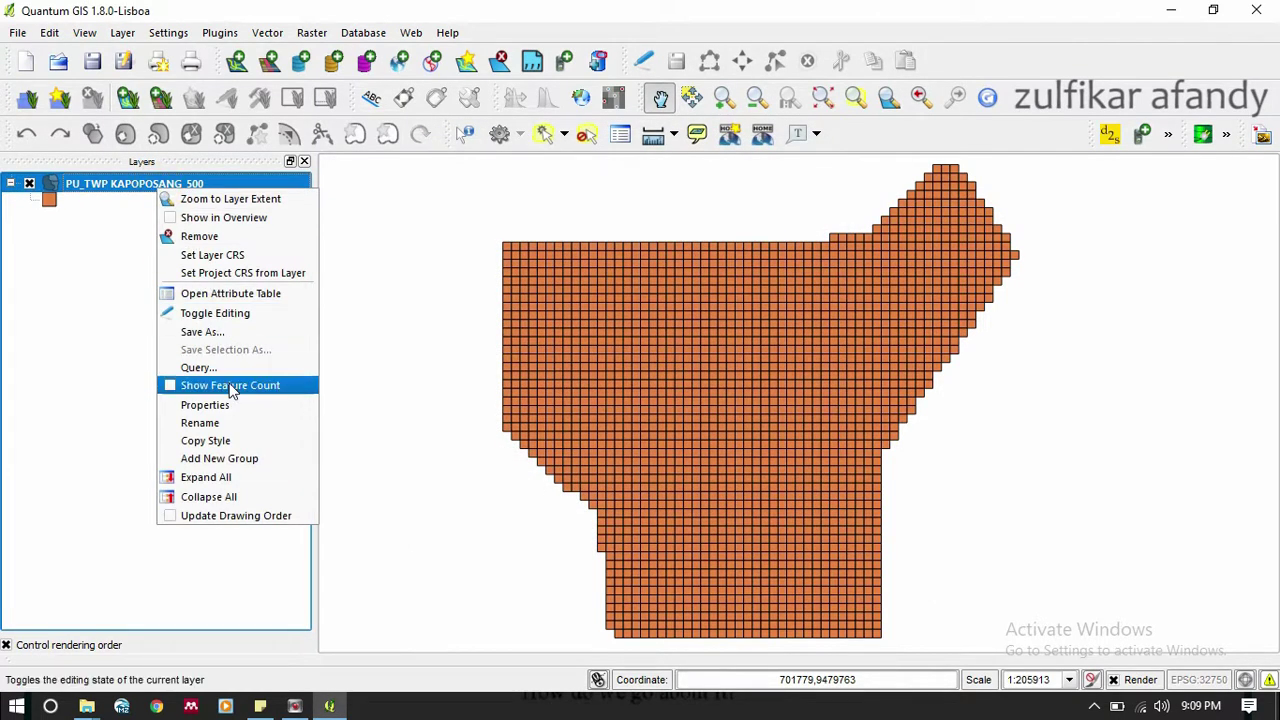
click(236, 298)
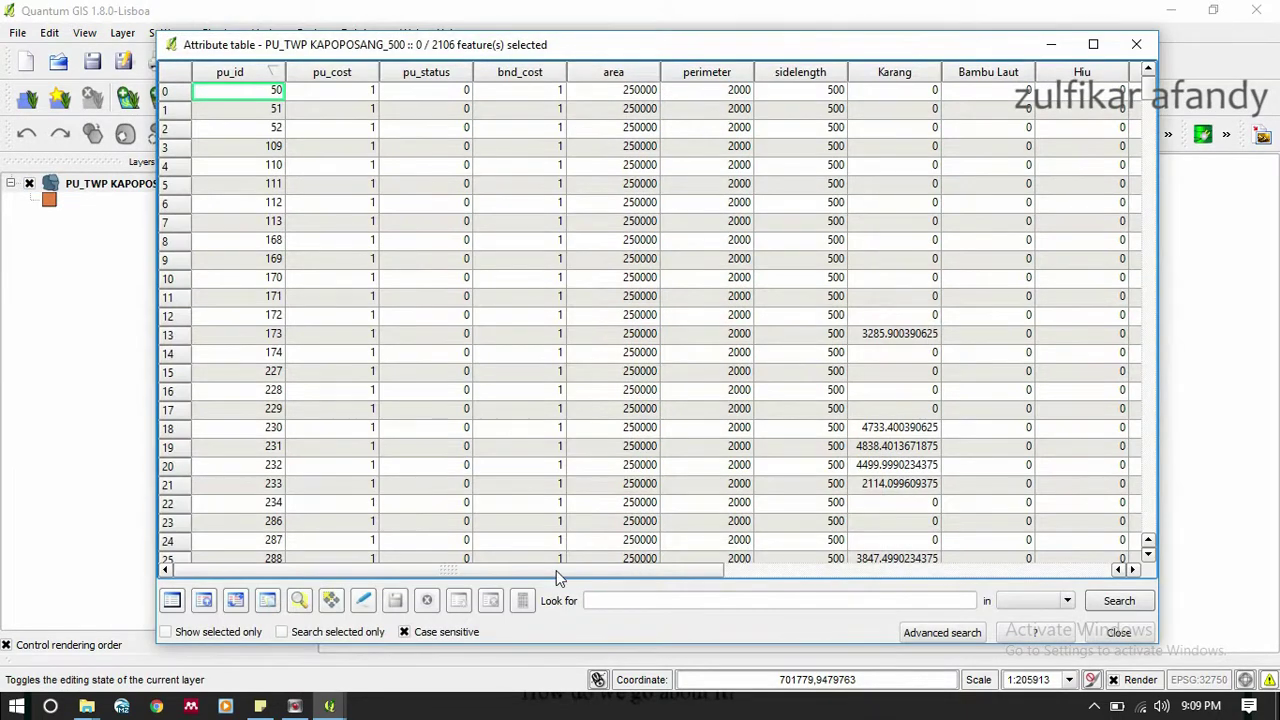
drag(556, 570, 979, 578)
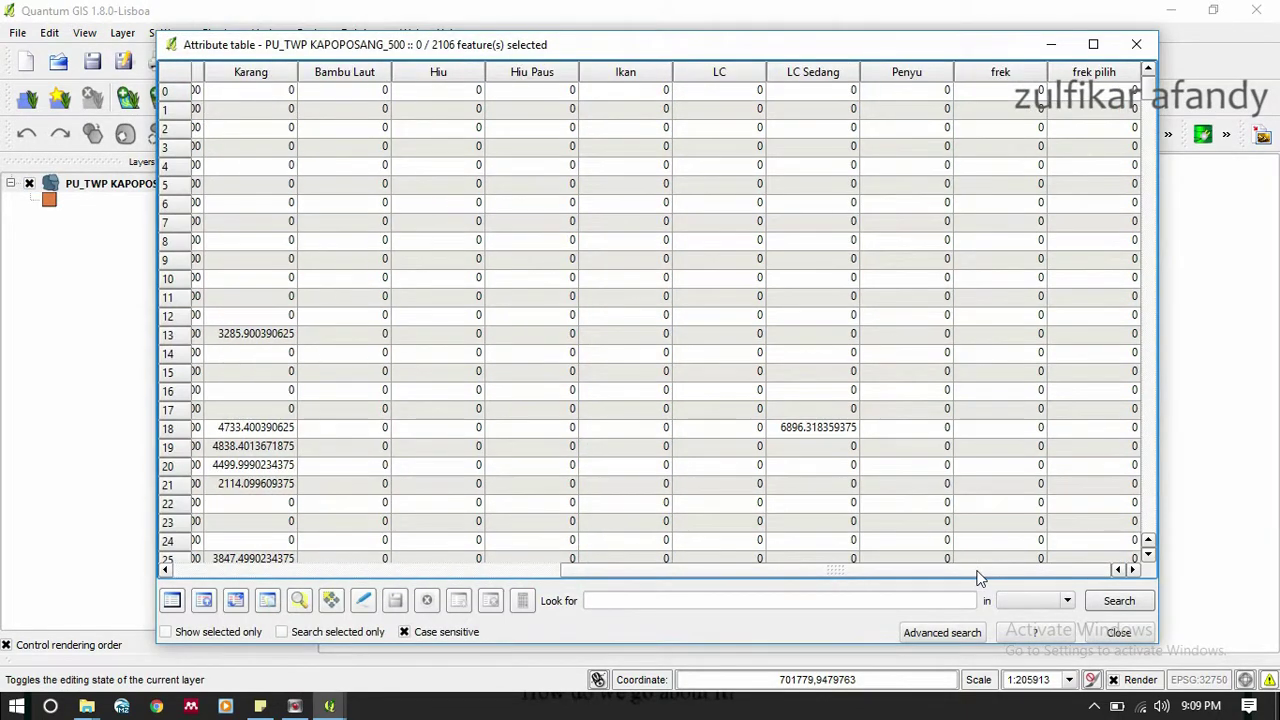
click(1138, 45)
- Switch the PU_TWP KAPOPOSANG_500 layer's style to Graduated with the OrRd color ramp
right_click(127, 190)
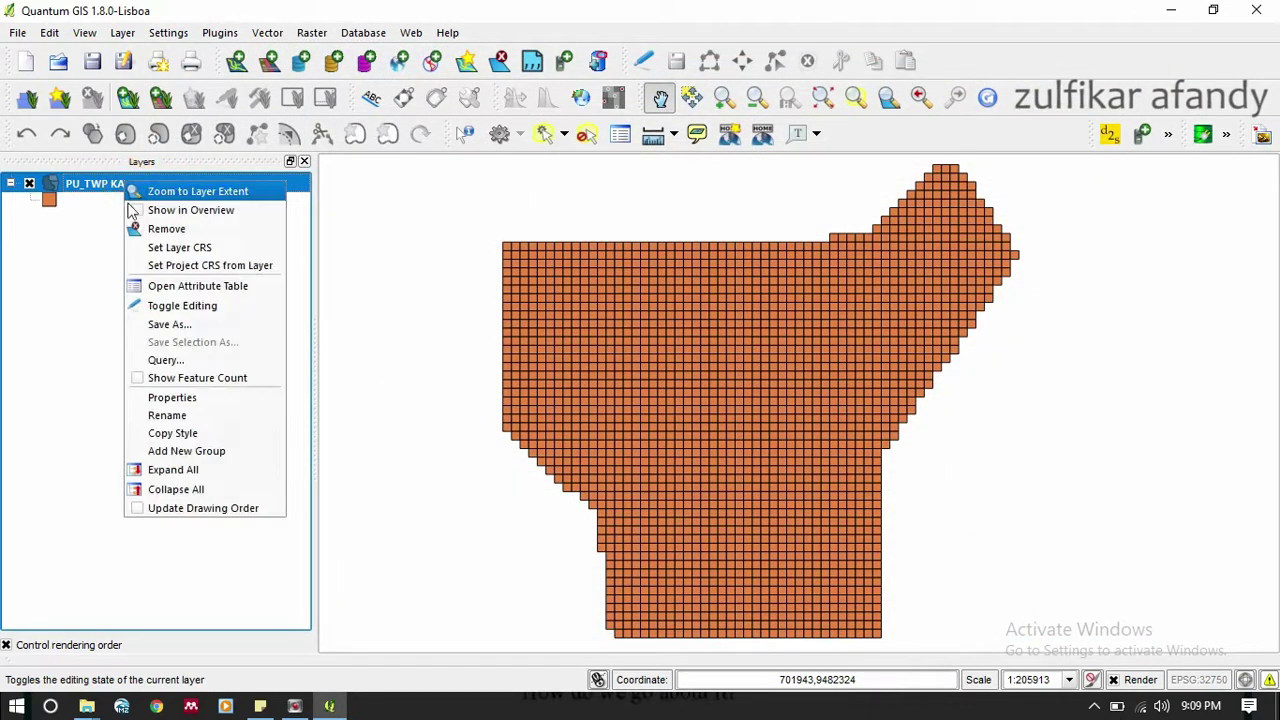
click(166, 399)
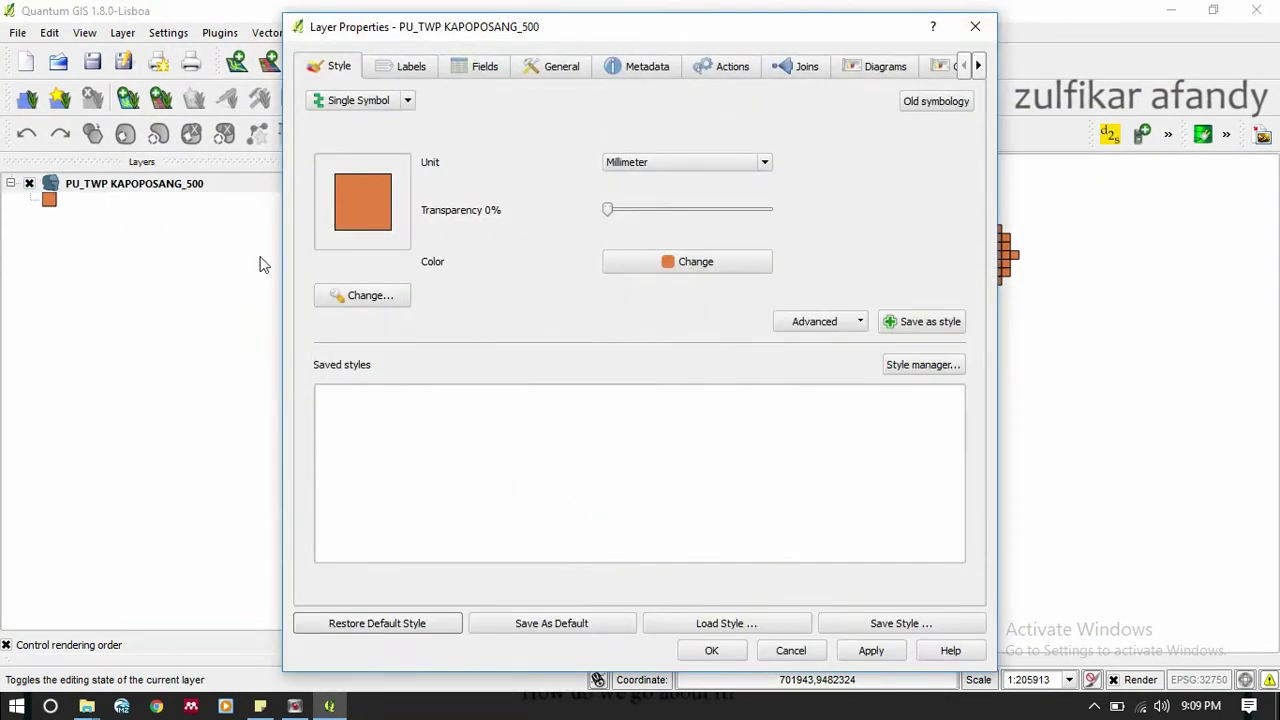
click(350, 104)
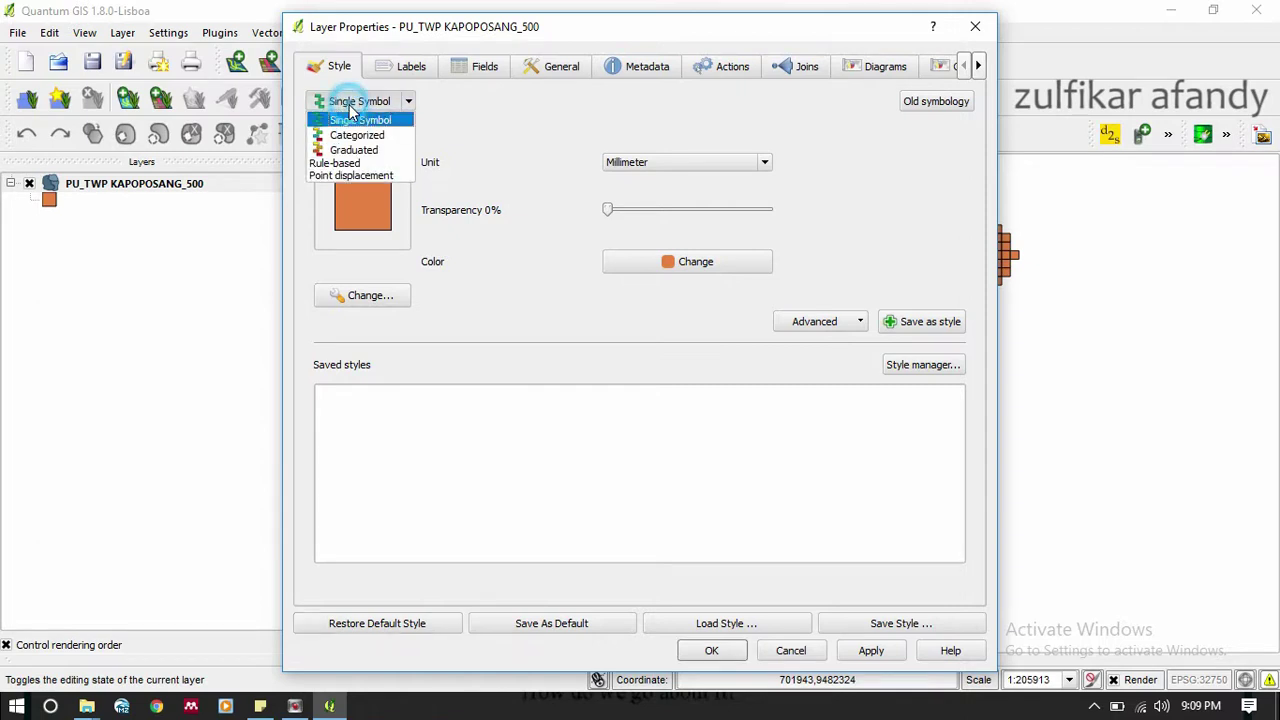
click(352, 154)
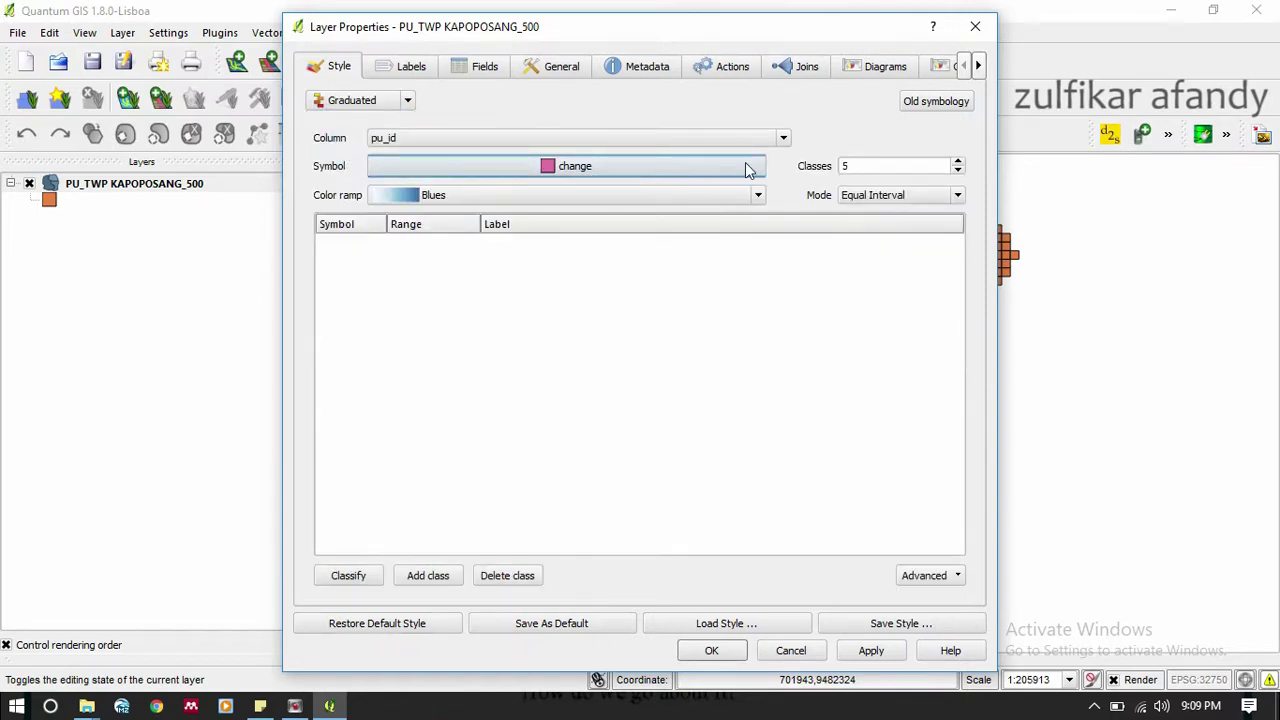
click(748, 198)
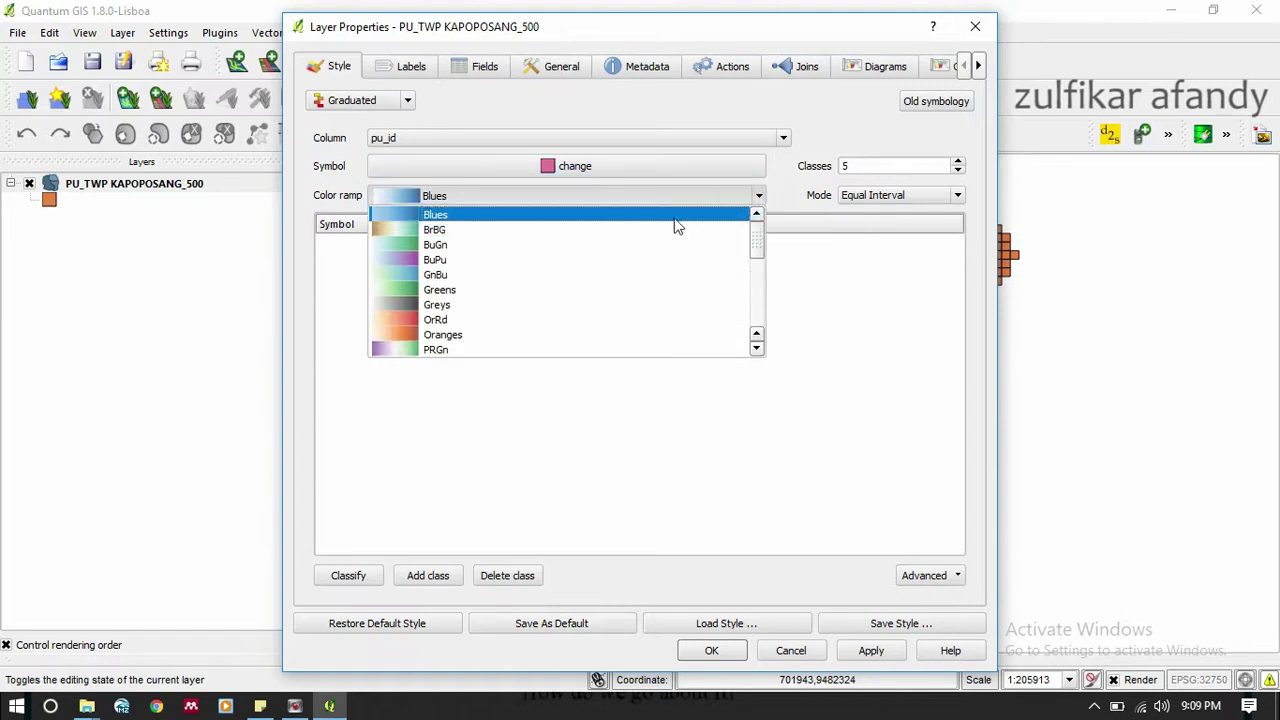
click(466, 319)
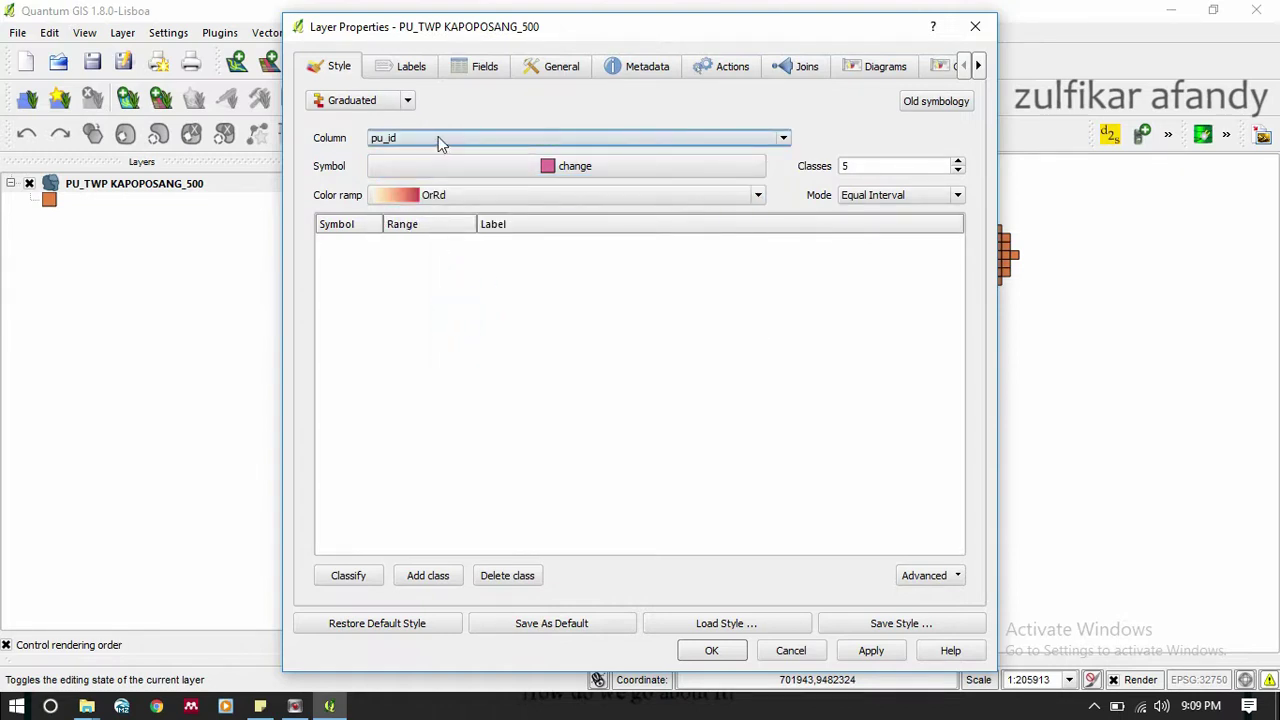
- Classify the graduated style by the frek pilih column, apply it to the layer, and expand the layer's legend
click(781, 138)
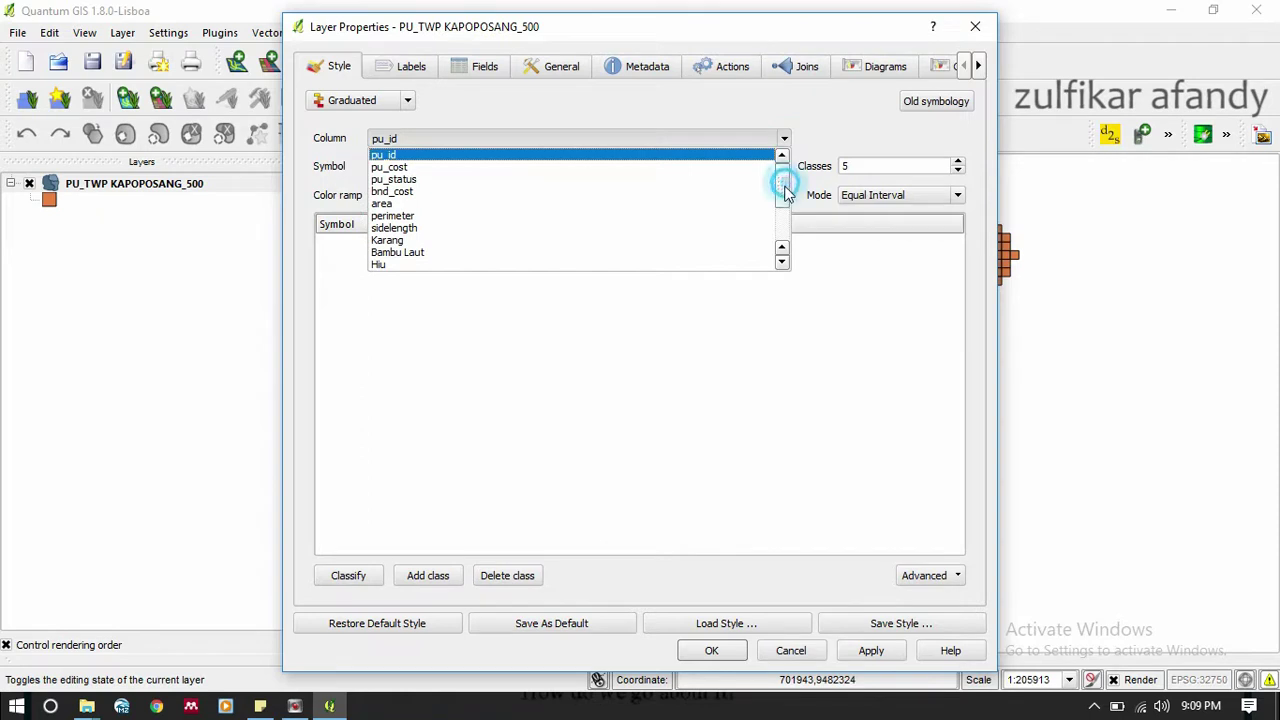
scroll(783, 230, down, 2)
click(403, 266)
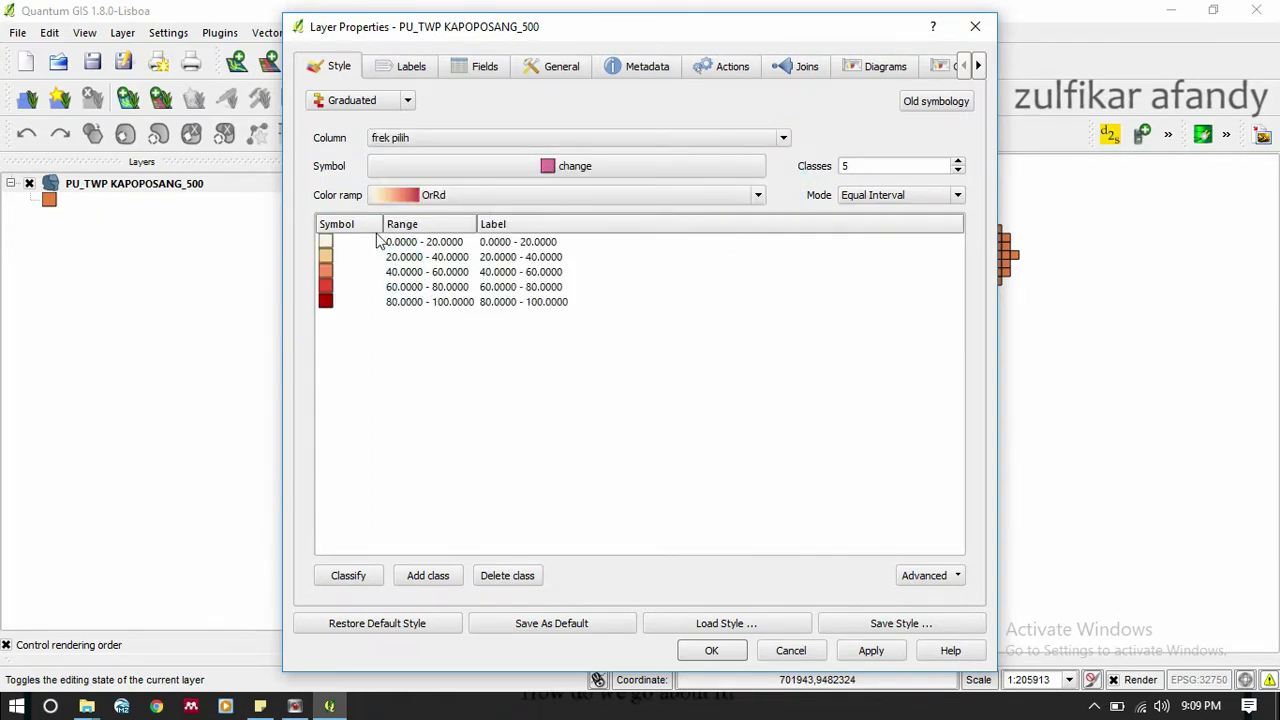
click(711, 651)
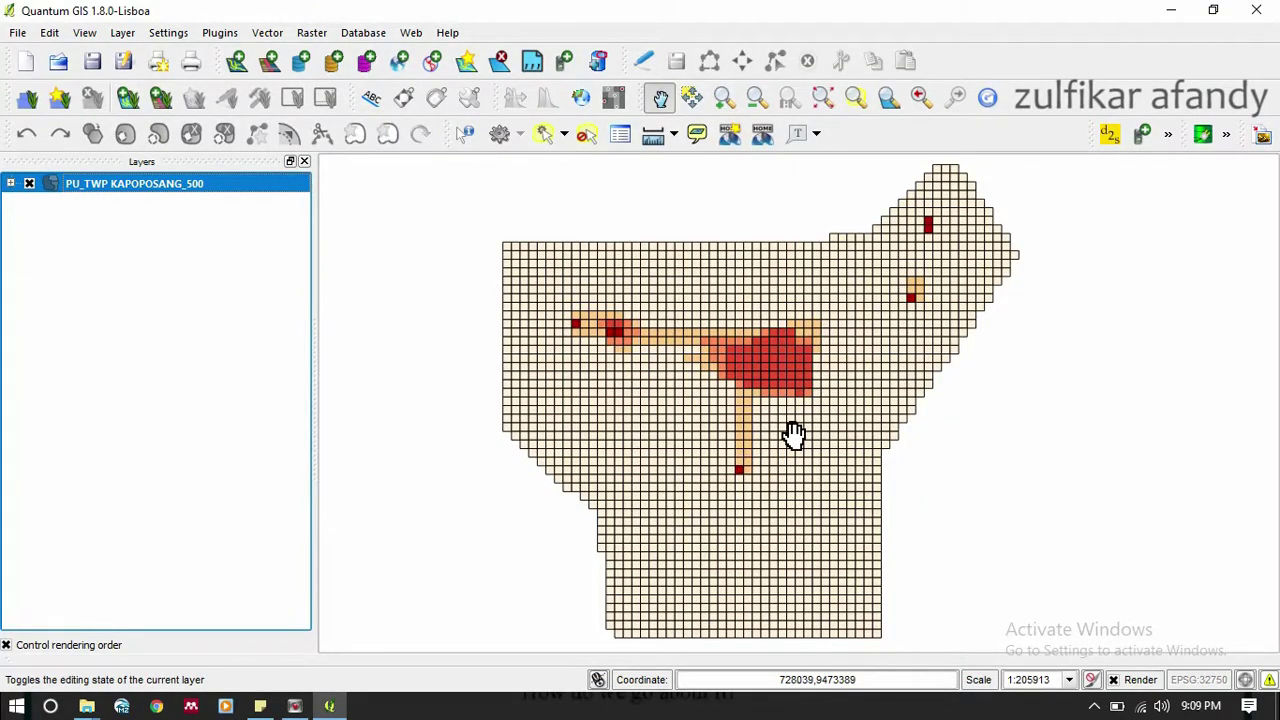
click(11, 183)
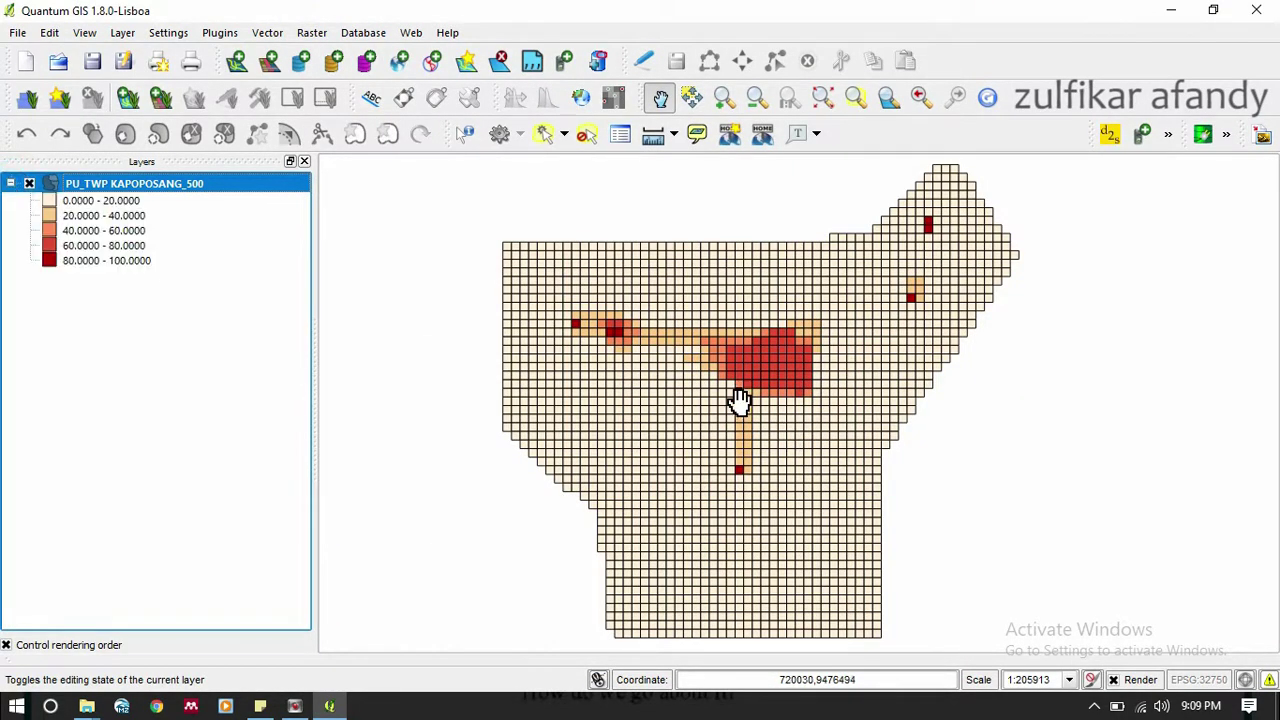